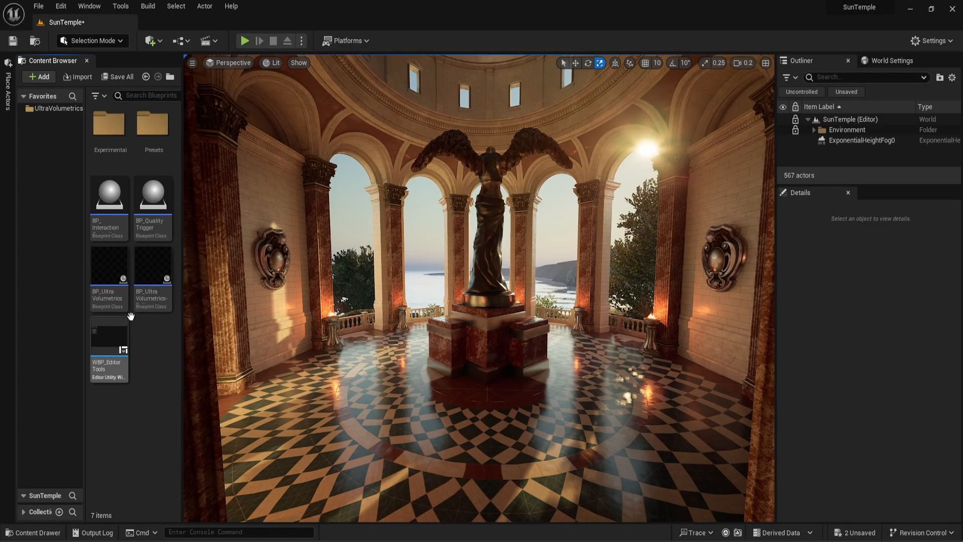
Step: Place a BP_UltraVolumetrics actor in the level in front of the statue's pedestal
mouse_move(111, 290)
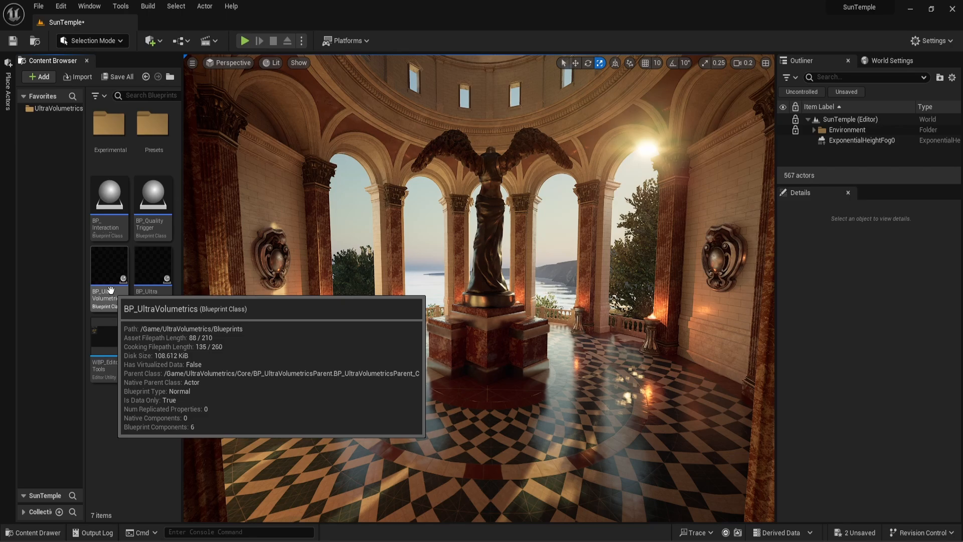
mouse_move(158, 284)
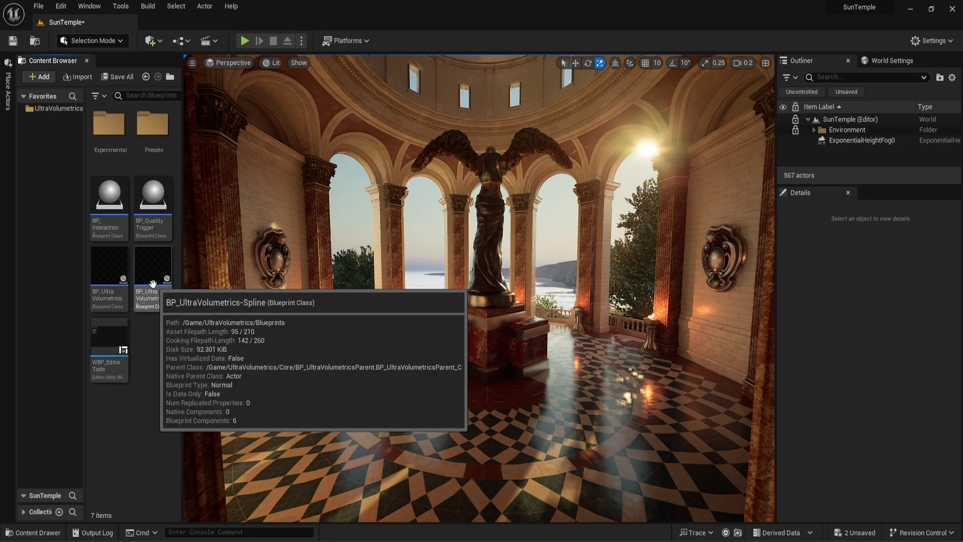
click(110, 278)
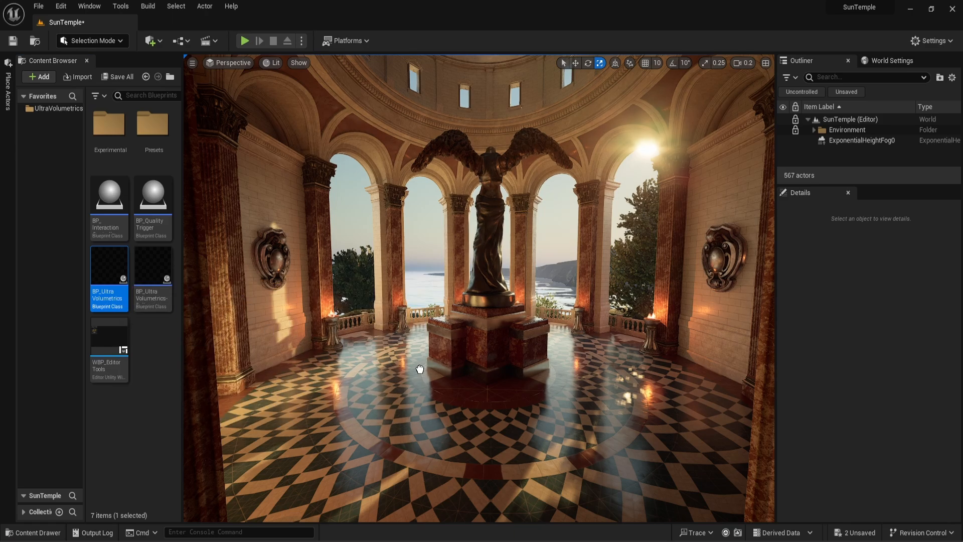
drag(490, 375, 490, 375)
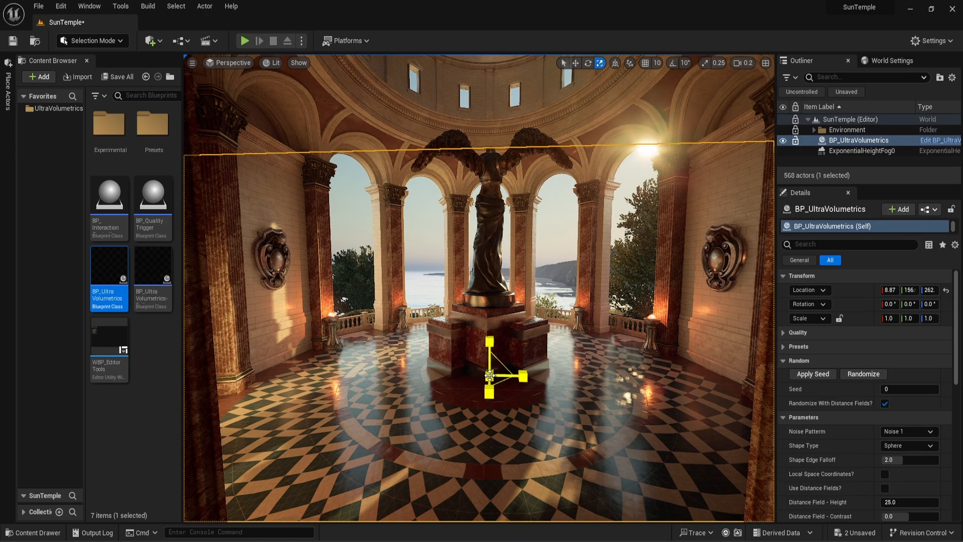
Step: Reposition the BP_UltraVolumetrics actor around the statue's base and rotate it about 174° around the vertical axis
key(g)
key(w)
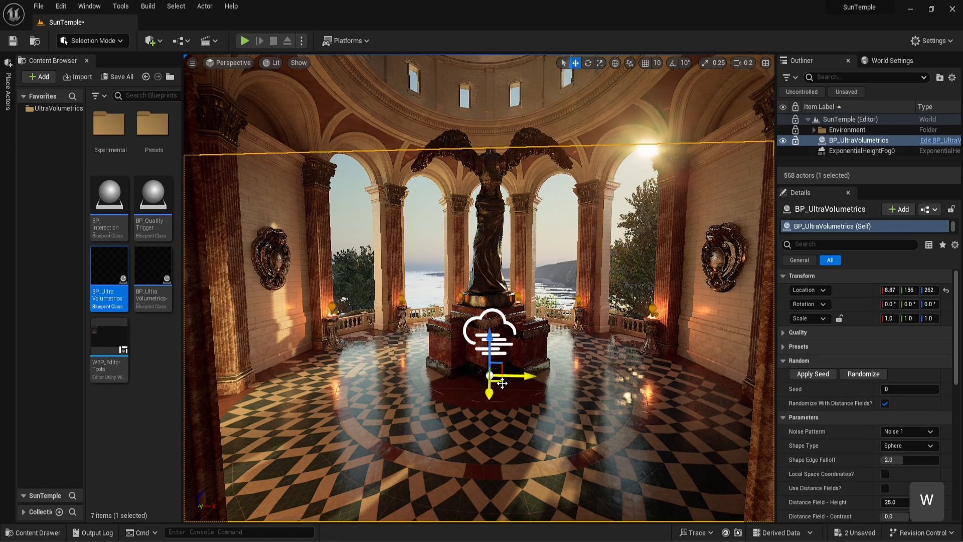
drag(501, 383, 404, 365)
key(e)
key(w)
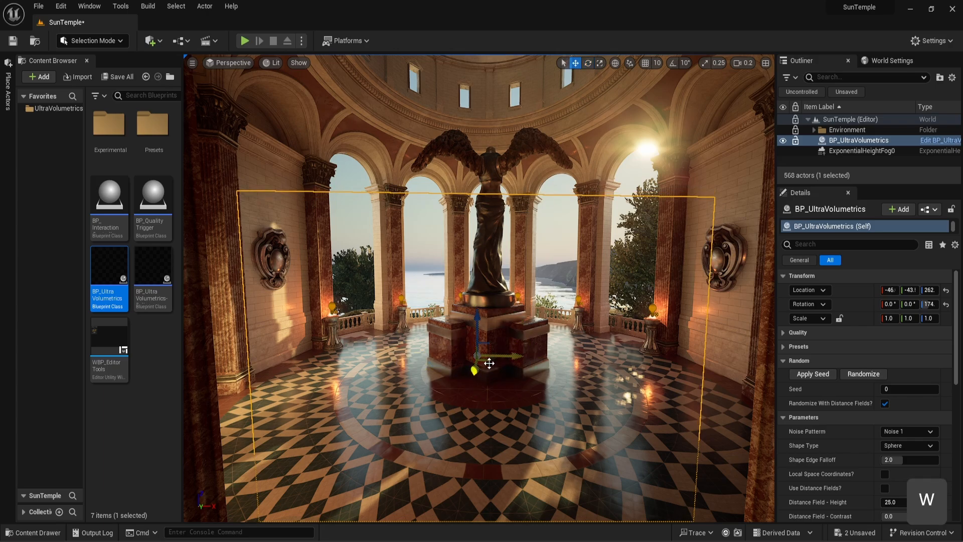
mouse_move(484, 369)
mouse_down()
mouse_move(492, 382)
mouse_move(497, 372)
mouse_up()
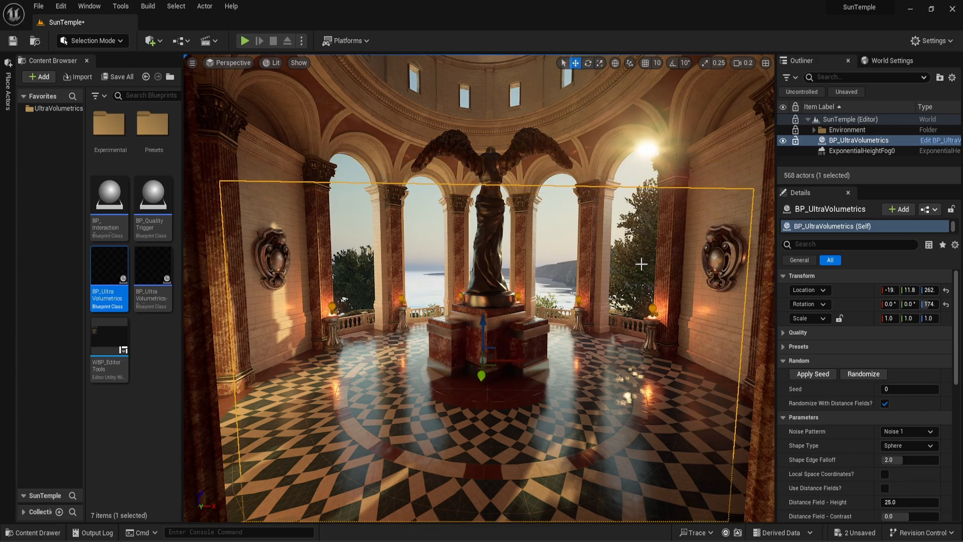
Step: Enable Volumetric Fog on the ExponentialHeightFog0 actor
click(856, 151)
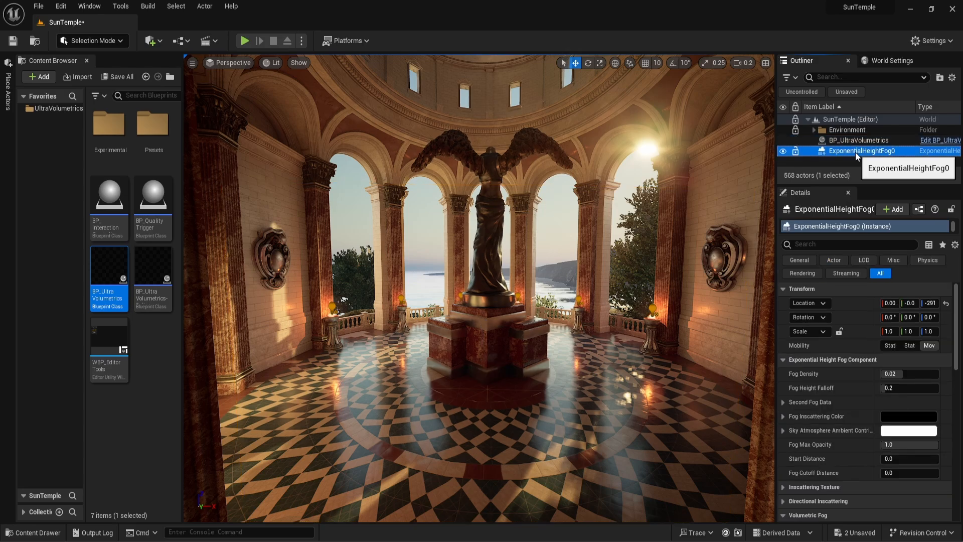
scroll(868, 331, down, 5)
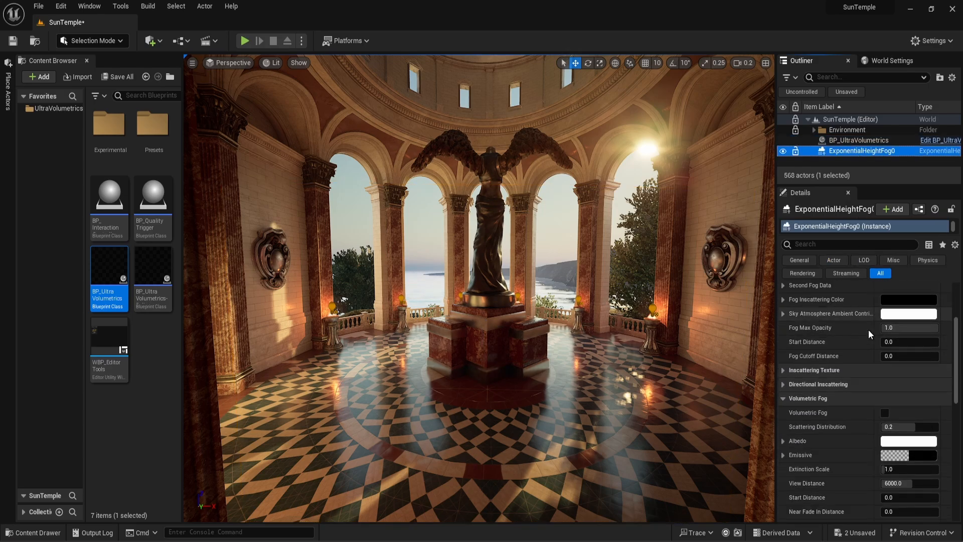
click(885, 378)
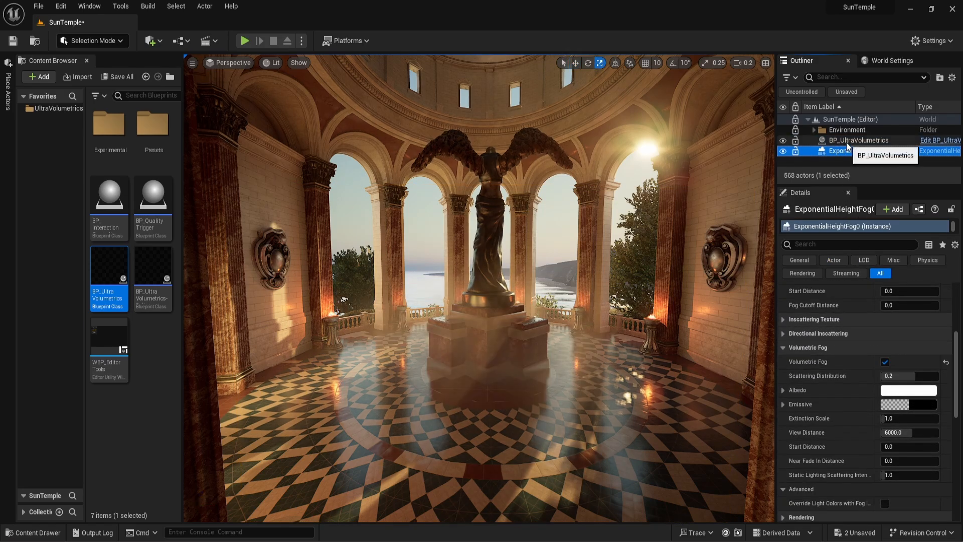
Step: Select the BP_UltraVolumetrics actor and toggle game view to inspect the fog around the statue
click(848, 141)
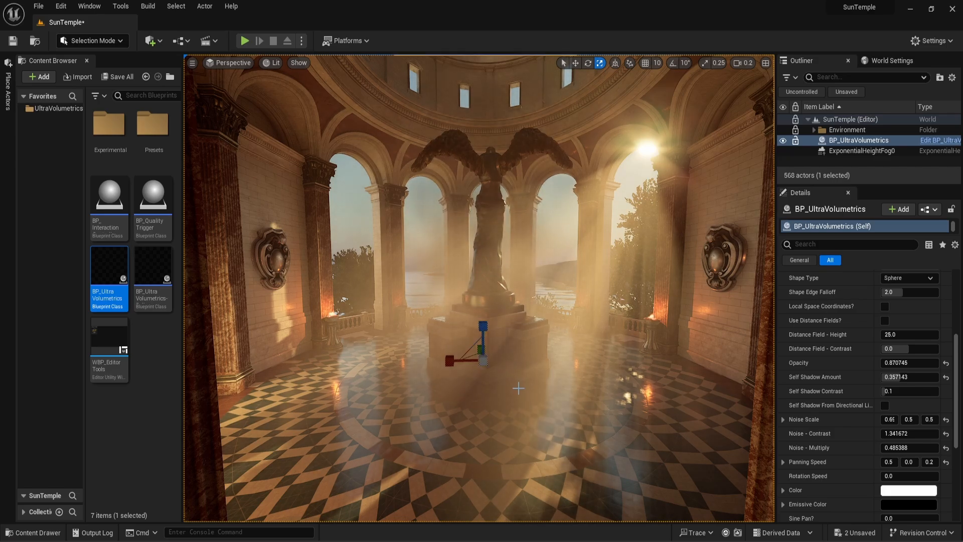
key(g)
key(g)
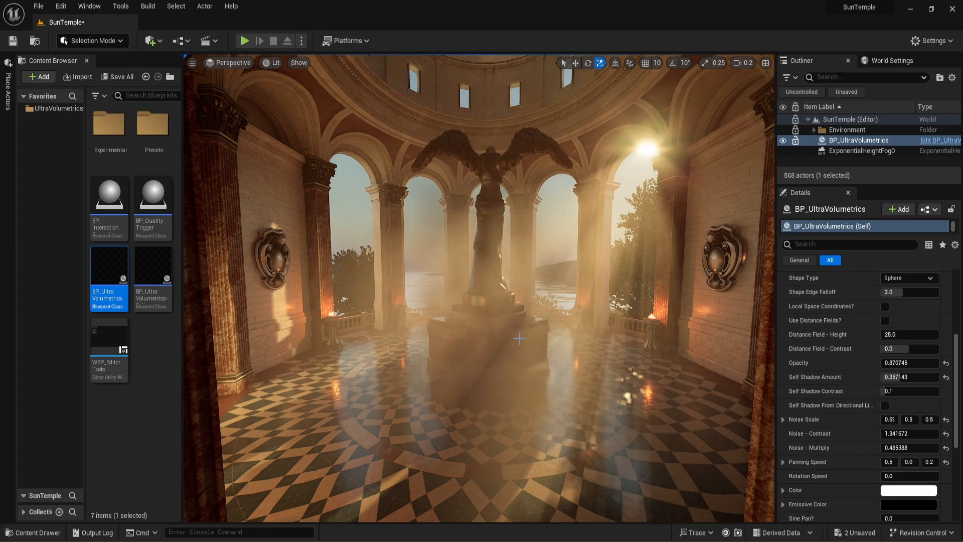
Step: Run the WBP_EditorTools editor utility widget
right_click(125, 377)
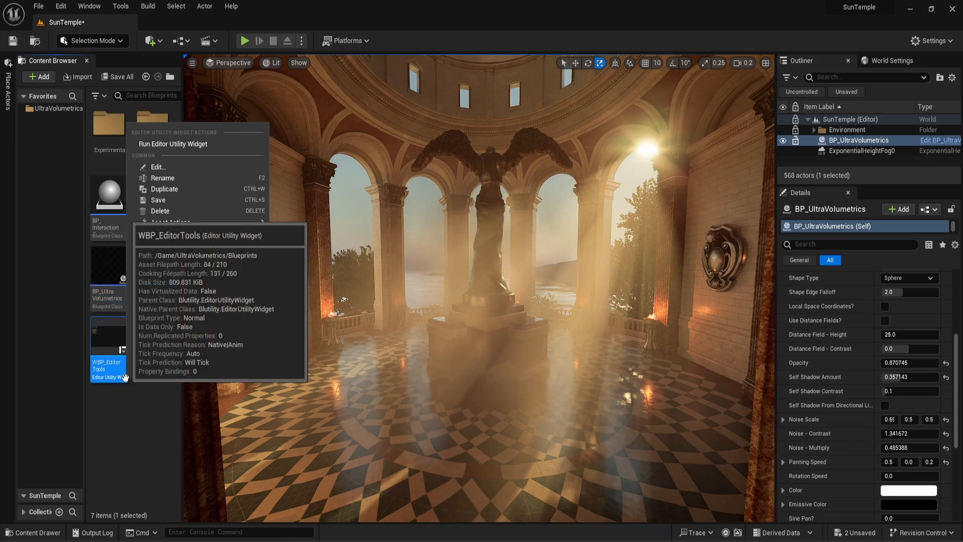
click(215, 144)
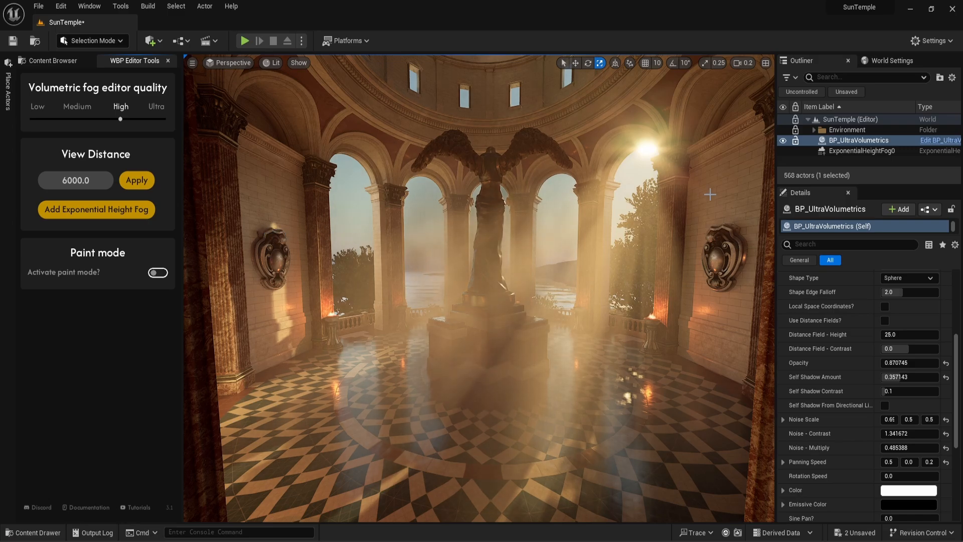
Step: Turn off Volumetric Fog on ExponentialHeightFog0 and restore it using the widget's Add Exponential Height Fog function
click(859, 151)
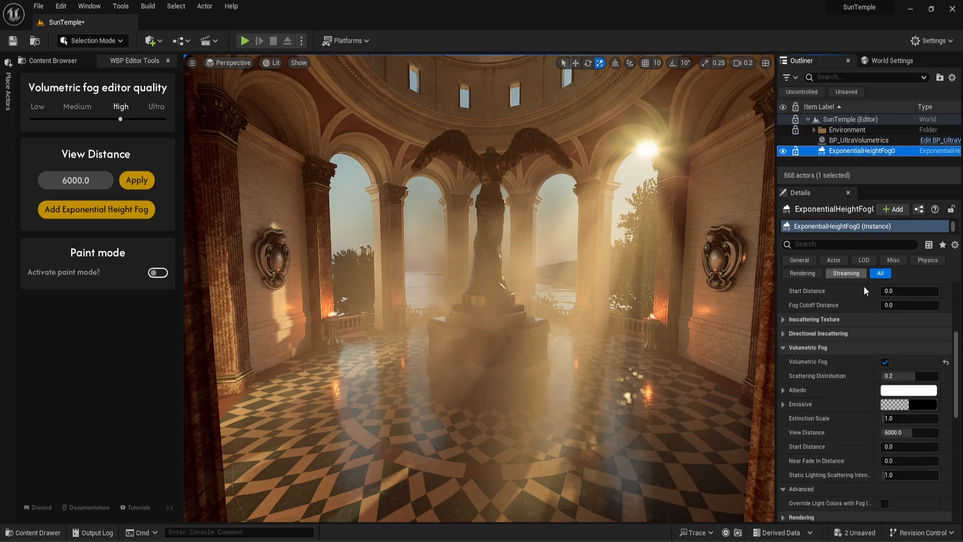
click(885, 362)
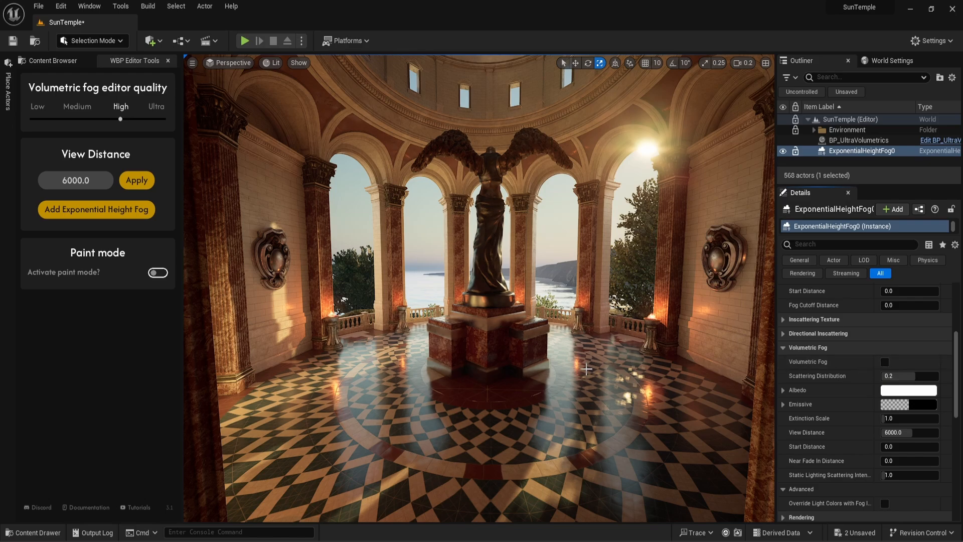
click(138, 216)
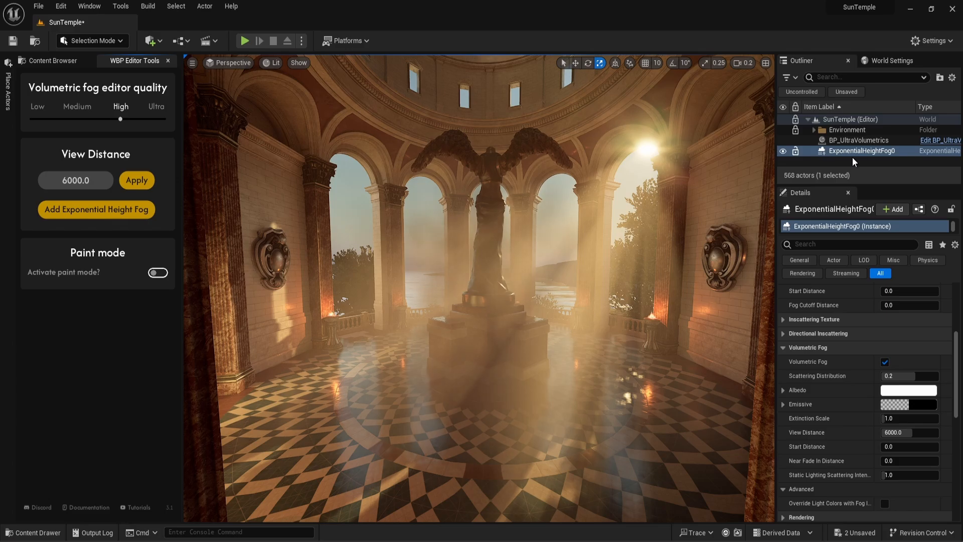
Step: Delete ExponentialHeightFog0, add a replacement height fog with the editor tools widget, and select it to check its Volumetric Fog setting
click(904, 153)
key(Delete)
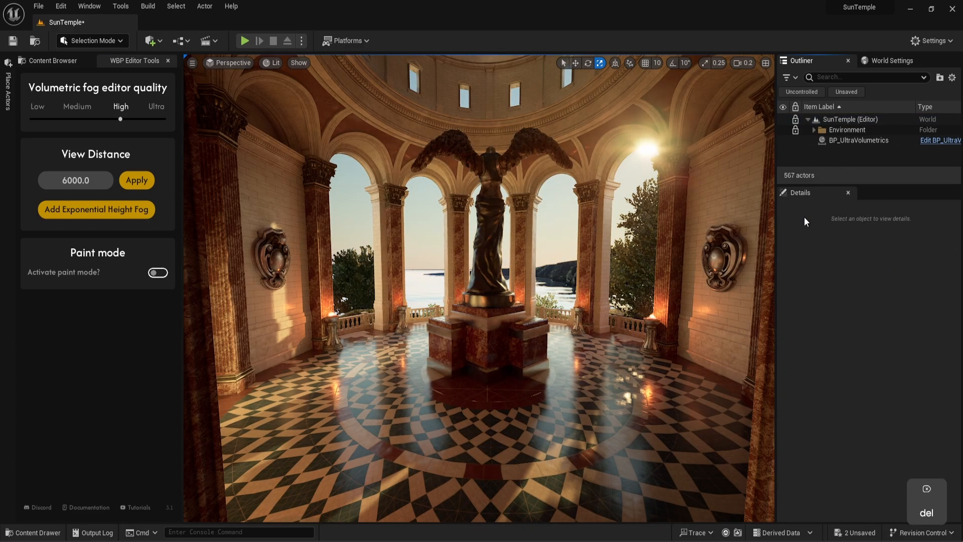
click(123, 213)
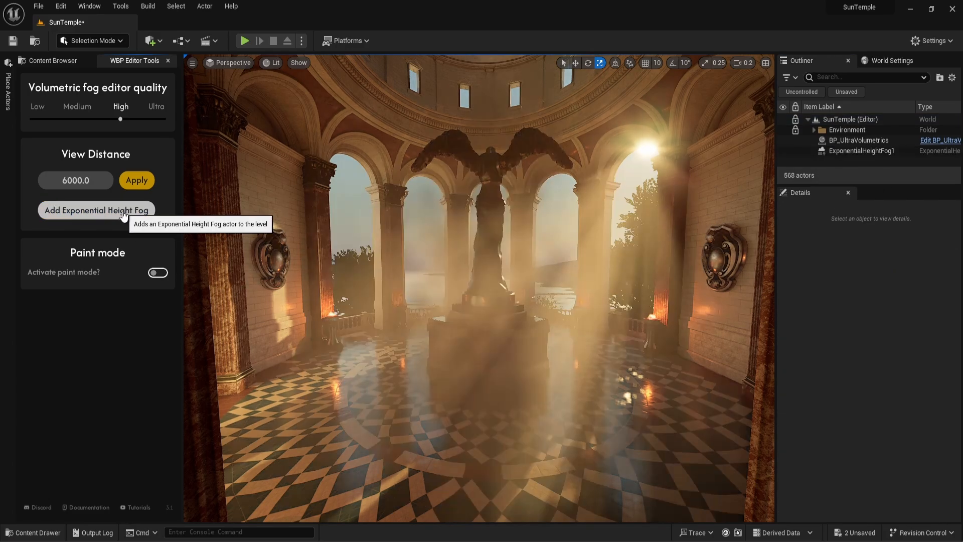
click(875, 152)
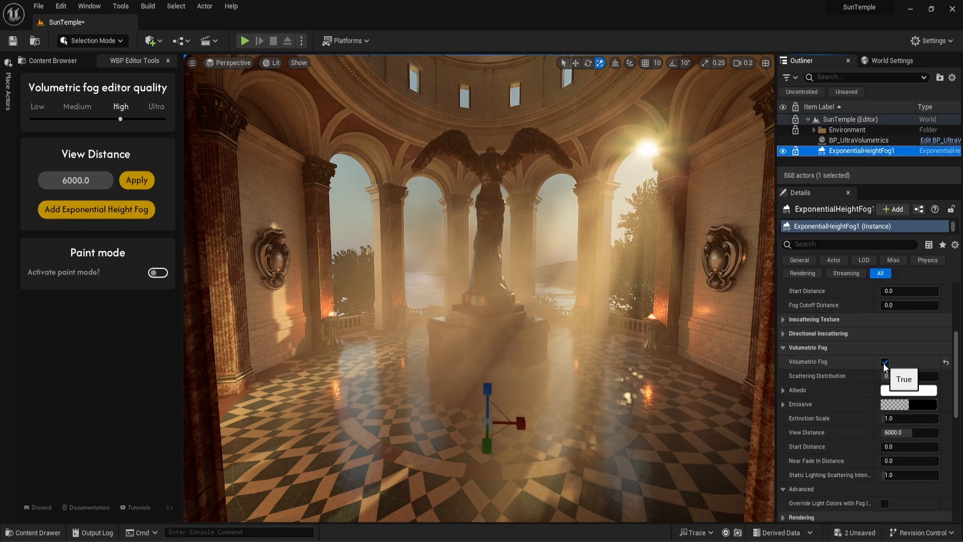
right_click(651, 428)
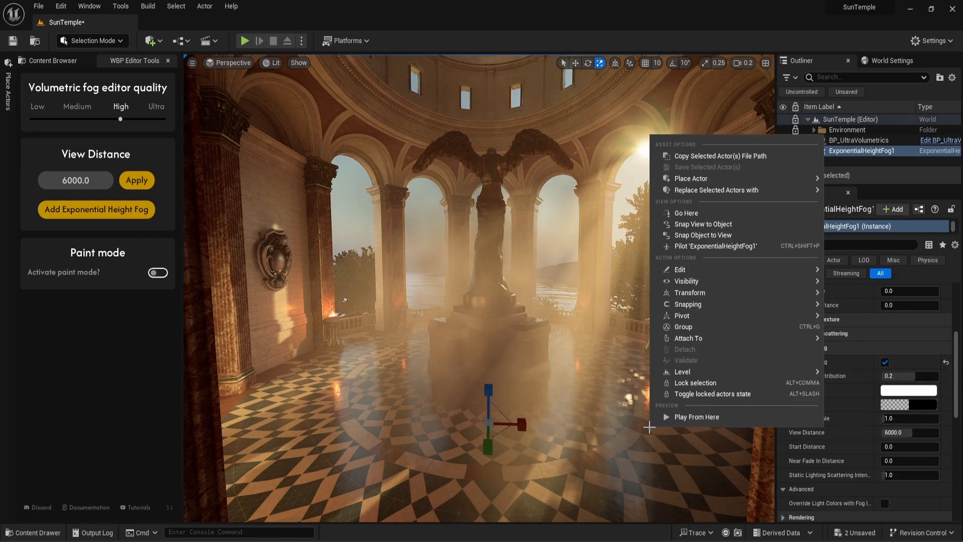
Step: Select the BP_UltraVolumetrics actor and switch the viewport's Fog show flag off and back on in game view
click(858, 141)
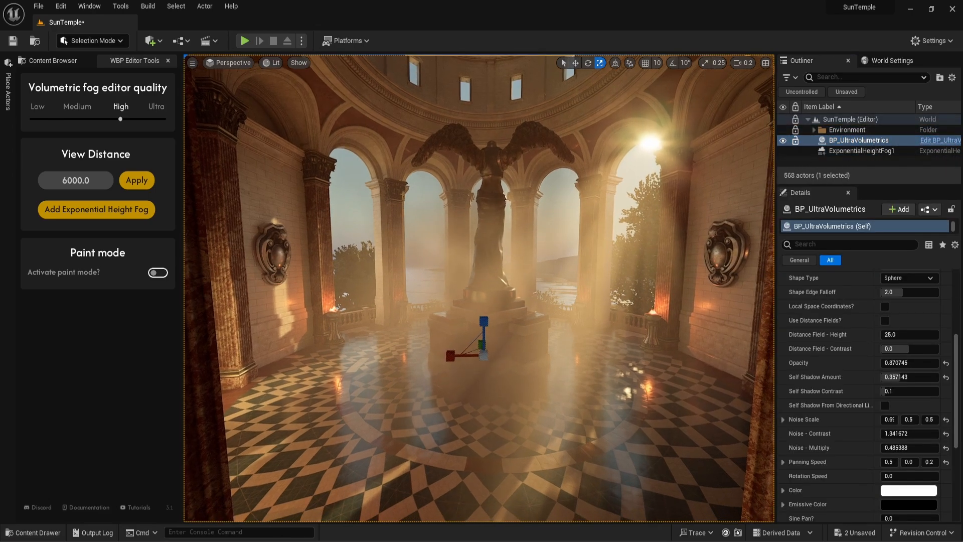
key(g)
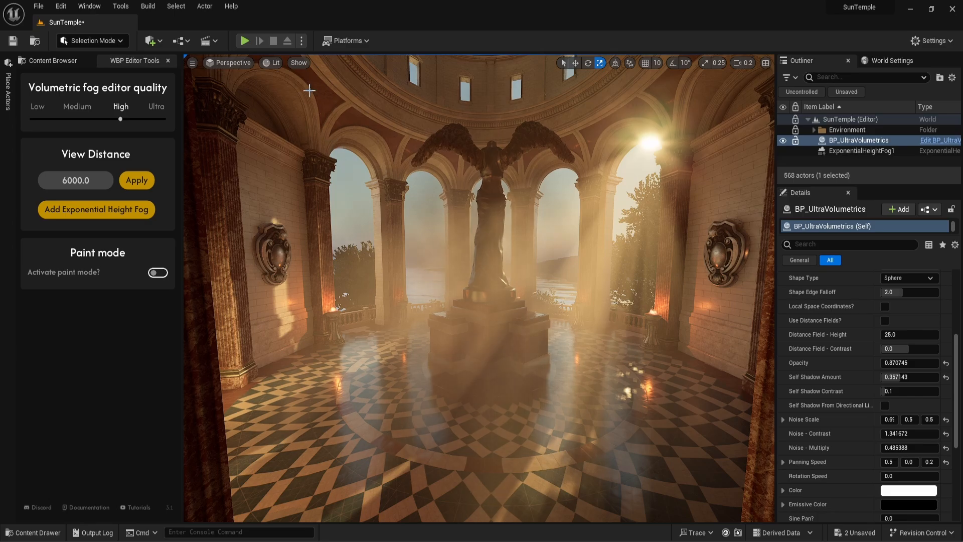
click(300, 63)
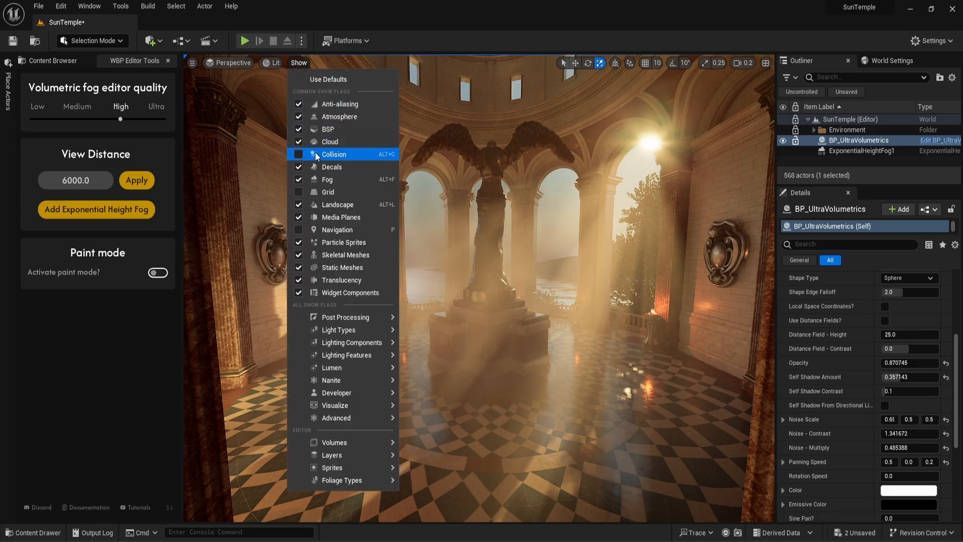
click(299, 180)
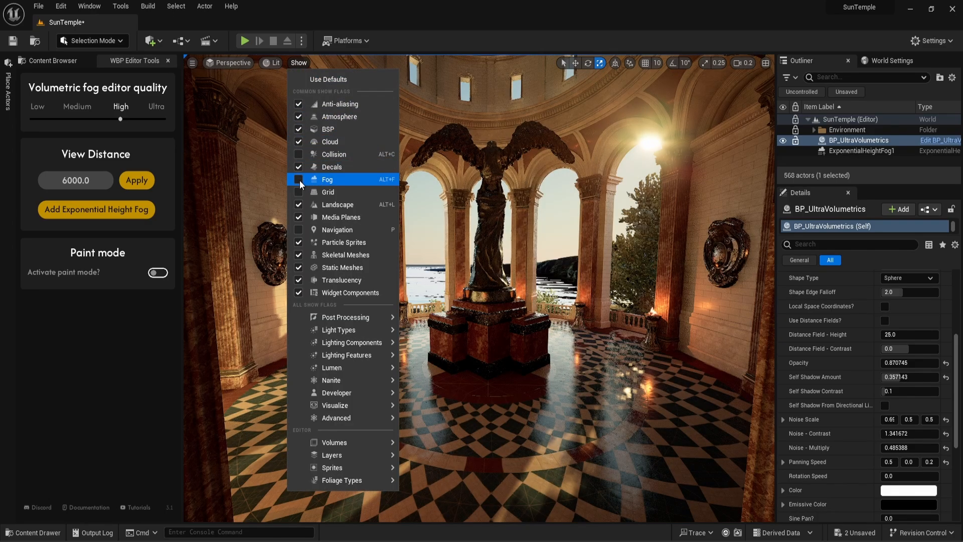
click(299, 180)
click(523, 18)
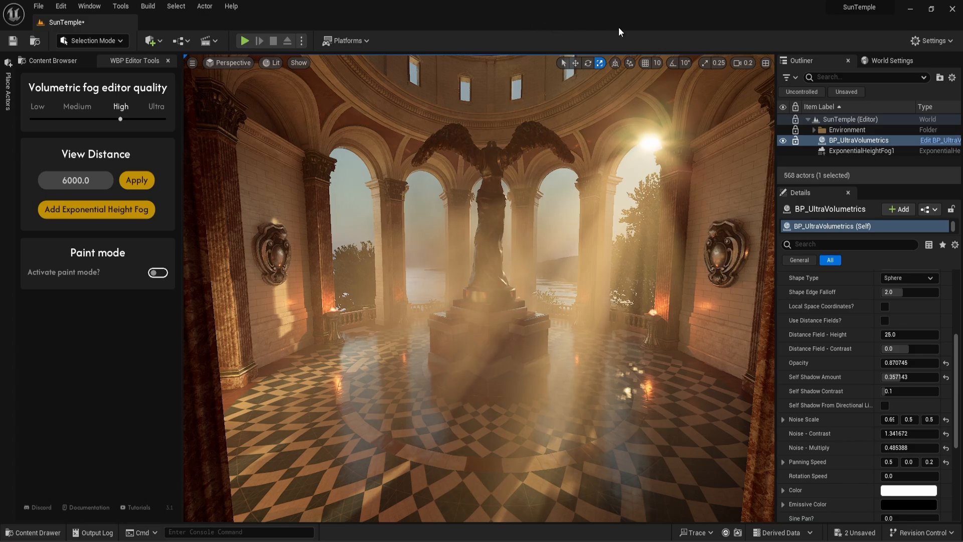
Step: Try Medium and High shadow quality in the engine scalability settings, ending with Shadows back at Epic
click(928, 40)
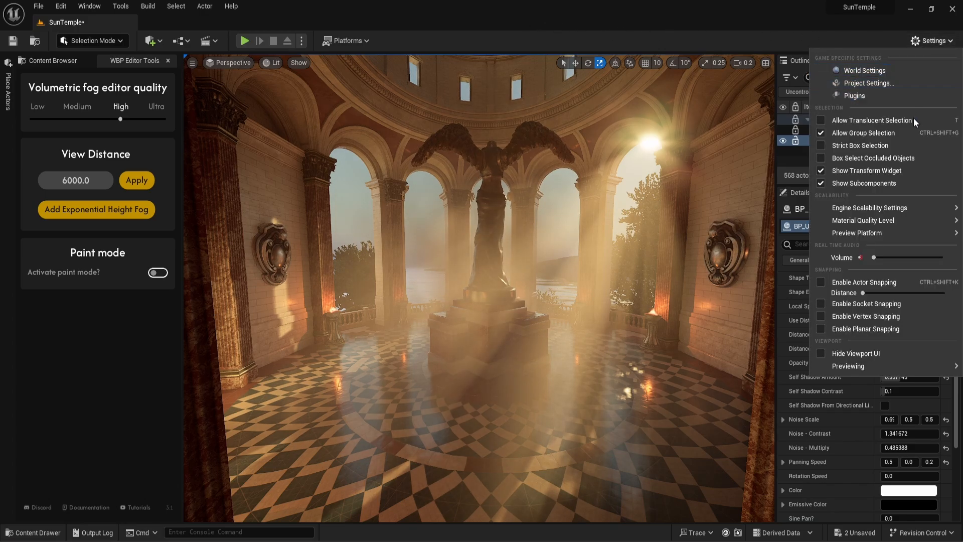
mouse_move(903, 209)
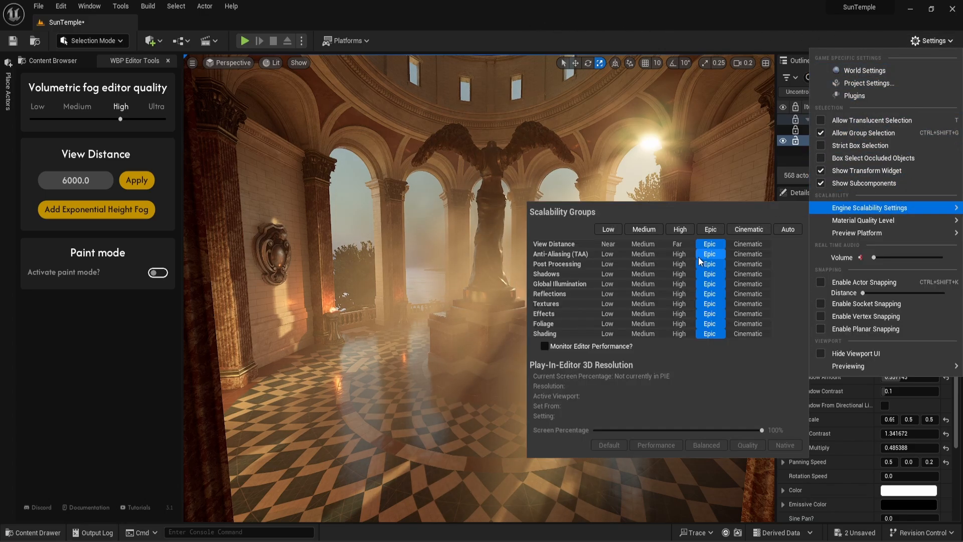
click(649, 275)
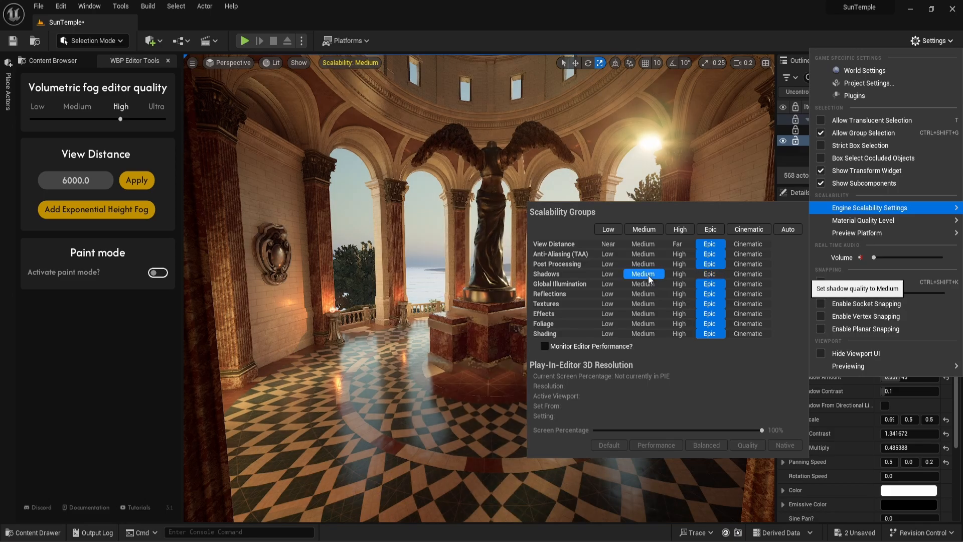
click(677, 275)
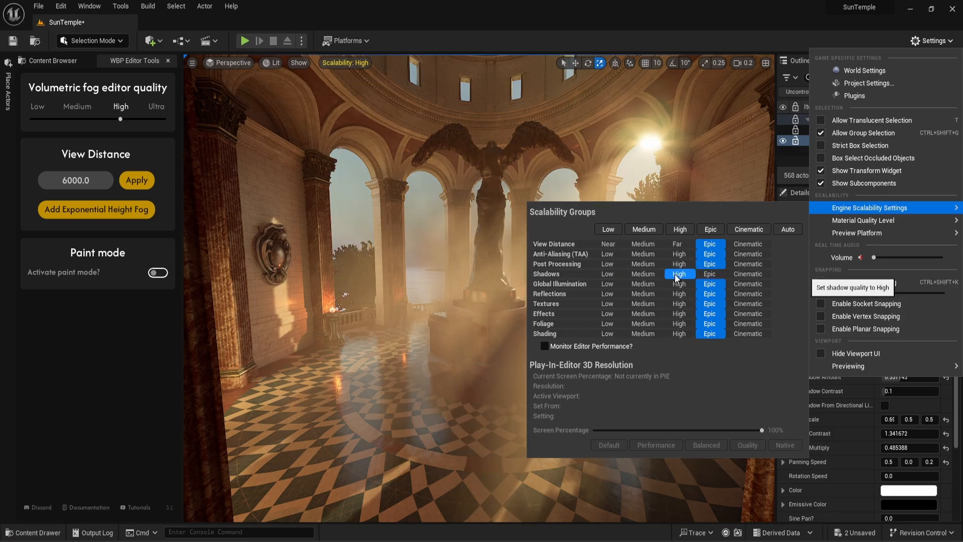
click(709, 274)
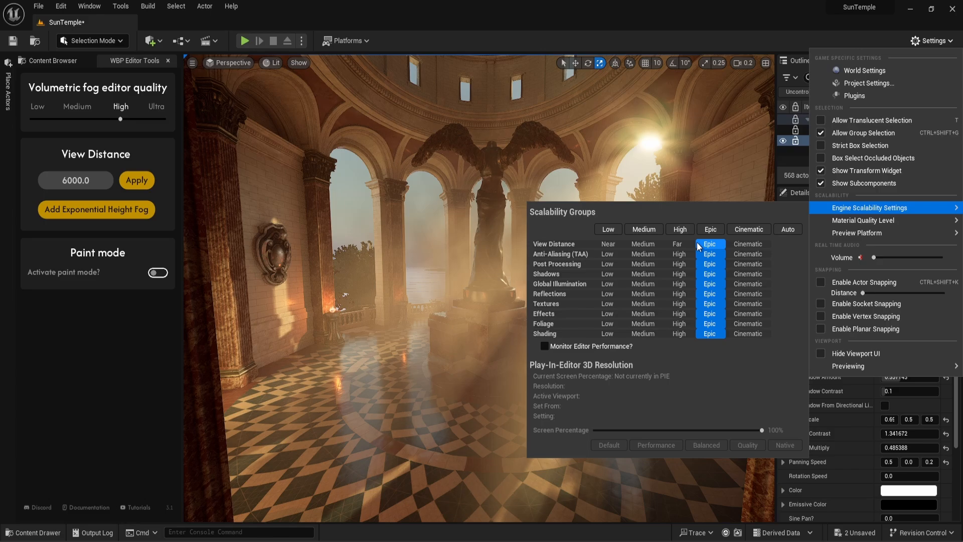
click(636, 20)
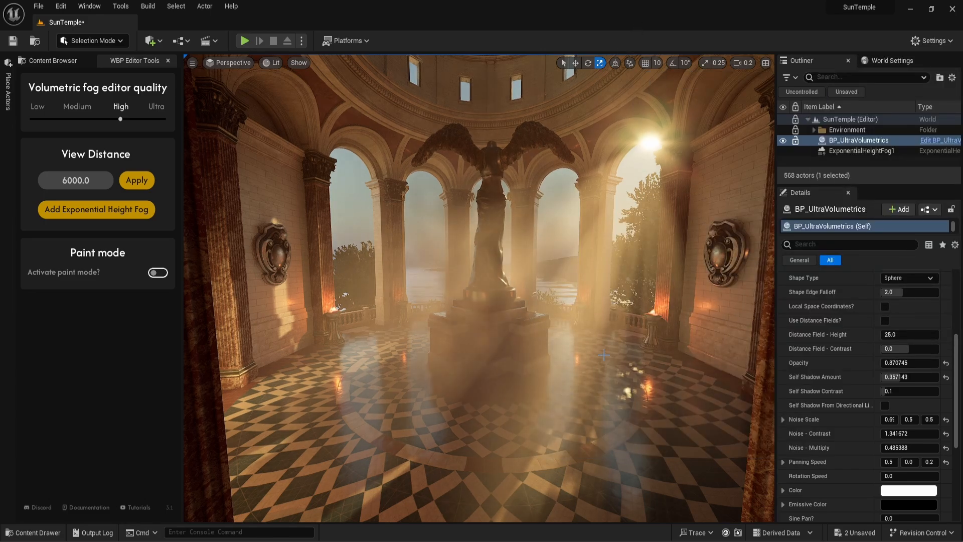
Step: Set the Scattering Distribution of the ExponentialHeightFog1 actor to about 0.44 to alter the volumetric light shafts
click(869, 151)
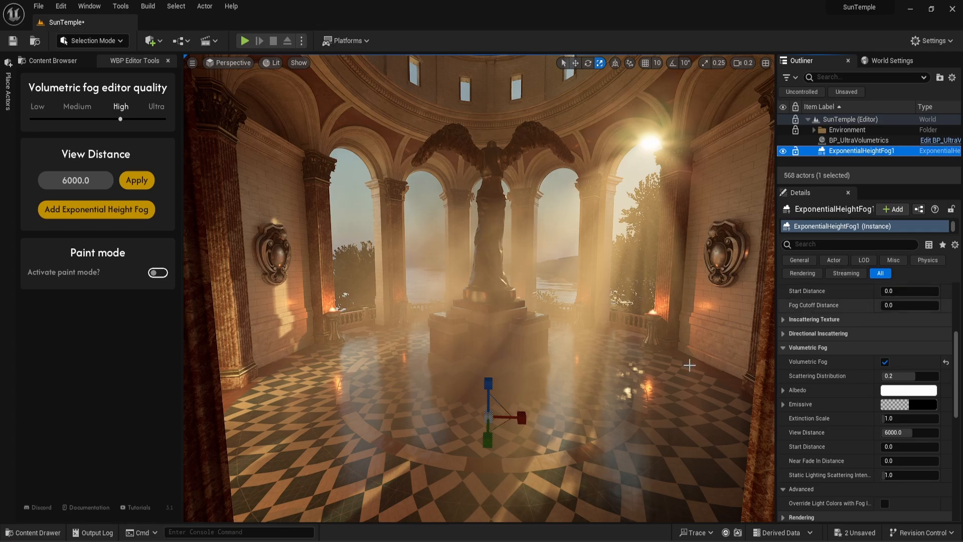
key(g)
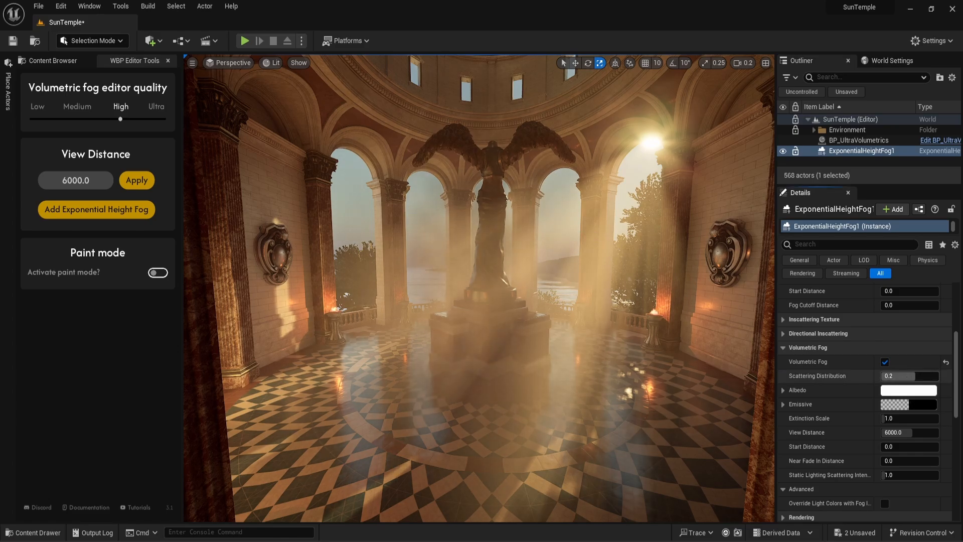
mouse_move(899, 375)
mouse_down()
mouse_move(860, 376)
mouse_move(919, 376)
mouse_move(906, 376)
mouse_up()
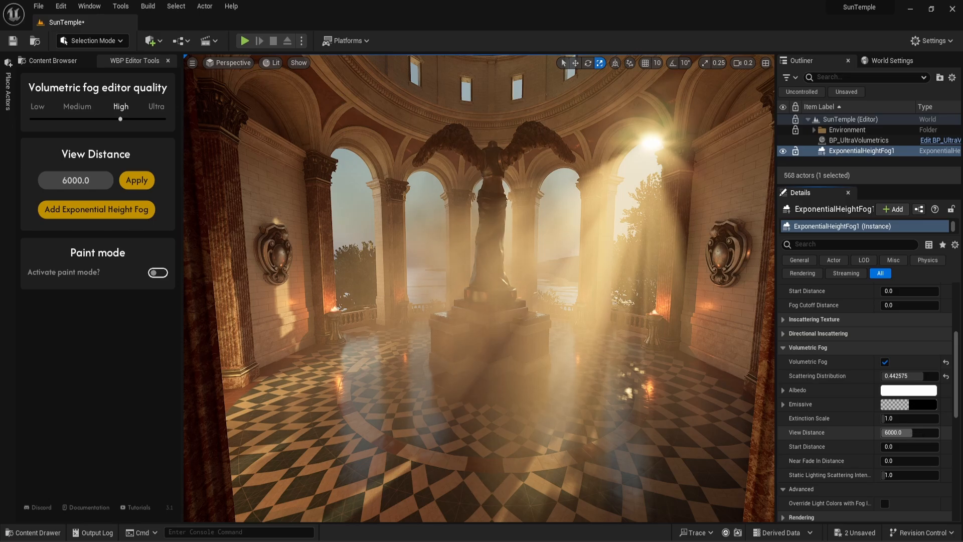
Step: Try View Distances of 1000, 100 and 10000 on ExponentialHeightFog1's volumetric fog, and reset the property to its default
drag(898, 432, 884, 432)
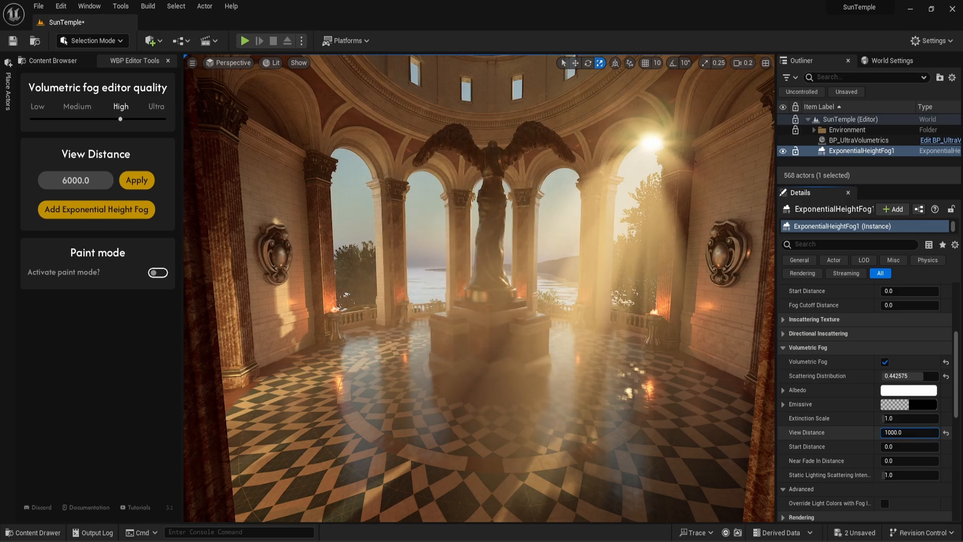
click(904, 433)
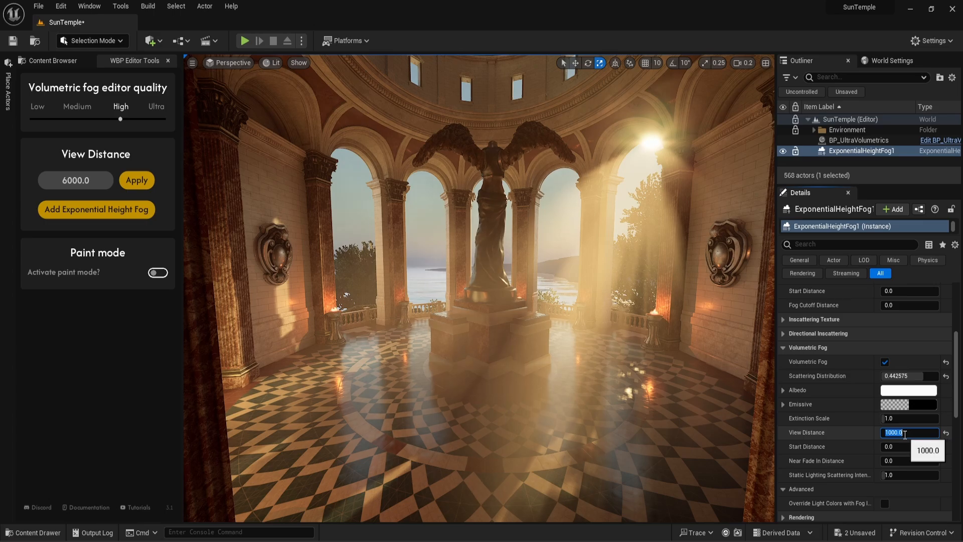
text(100)
key(Return)
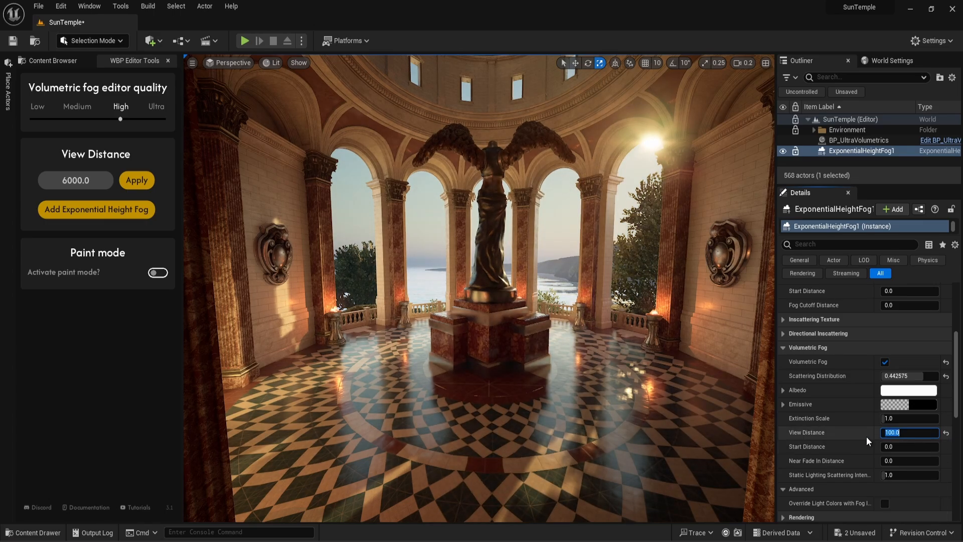
drag(889, 437, 913, 437)
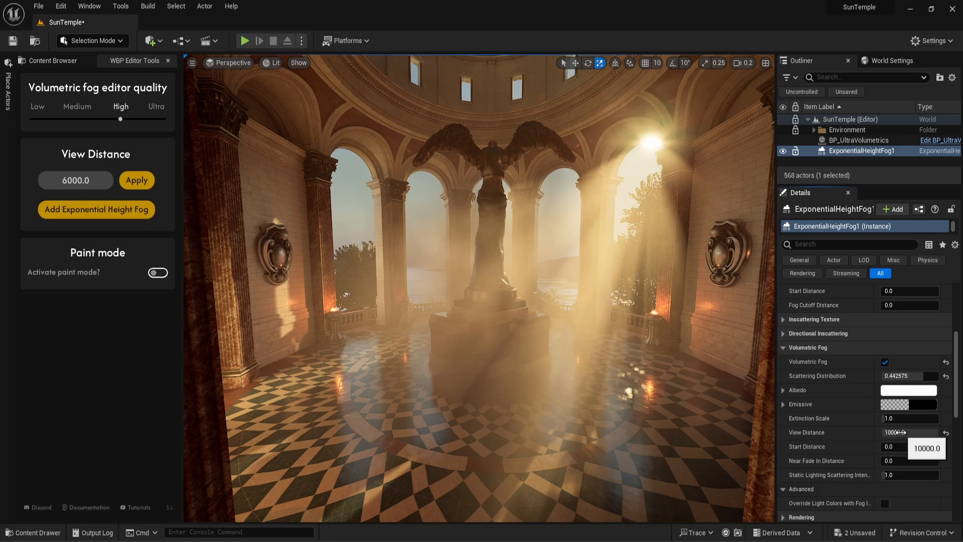
click(946, 432)
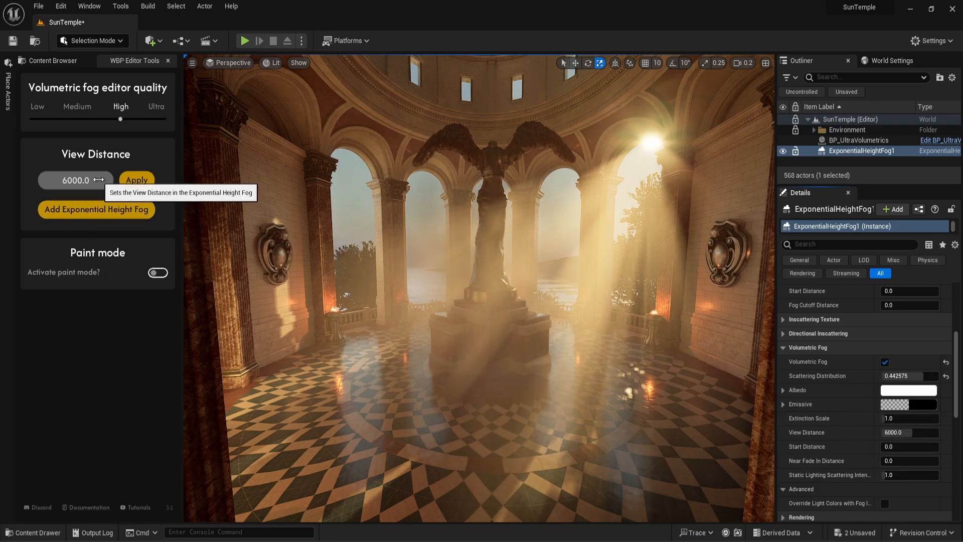
Step: Apply View Distances of about 382 and about 44373 with the editor tools widget, ending with 6000 applied
drag(98, 180, 38, 180)
click(132, 182)
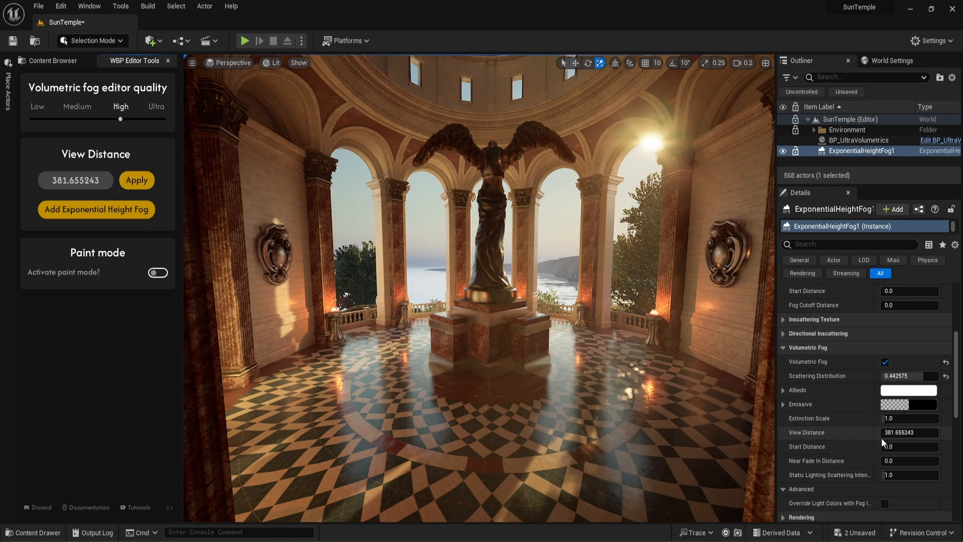
drag(80, 179, 80, 179)
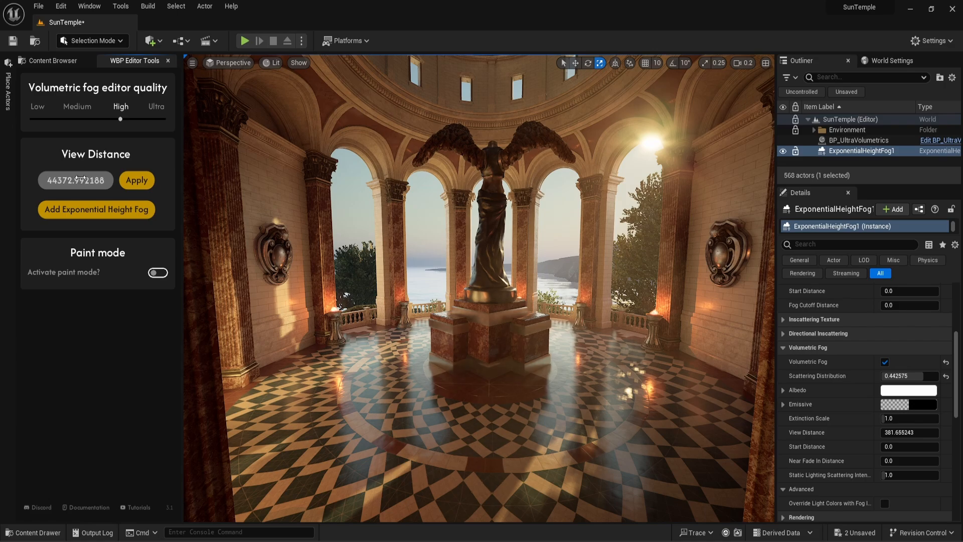
click(132, 181)
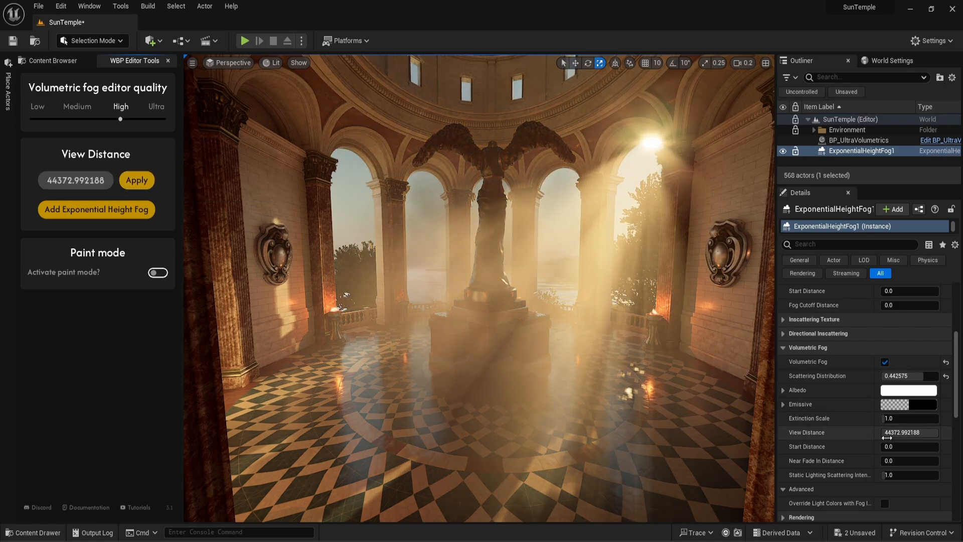
click(85, 182)
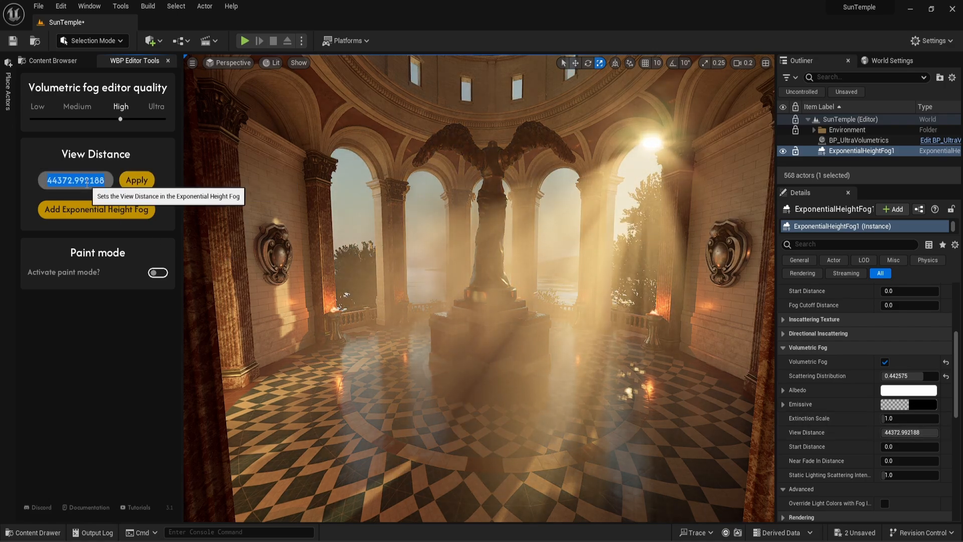
text(6000)
click(140, 181)
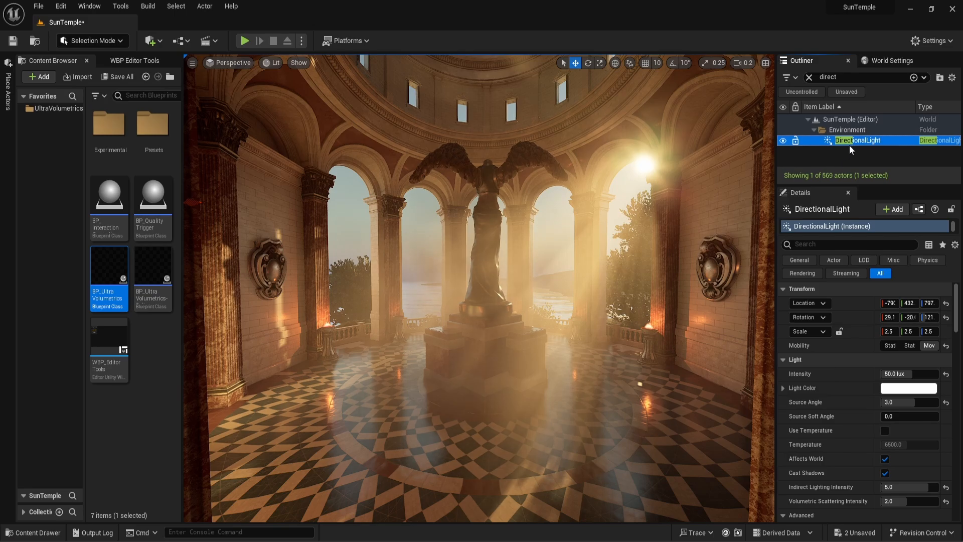
Step: Try Volumetric Scattering Intensity values of 0.25, 4.0 and 1.0 on the DirectionalLight, ending at 2.0
scroll(851, 353, down, 2)
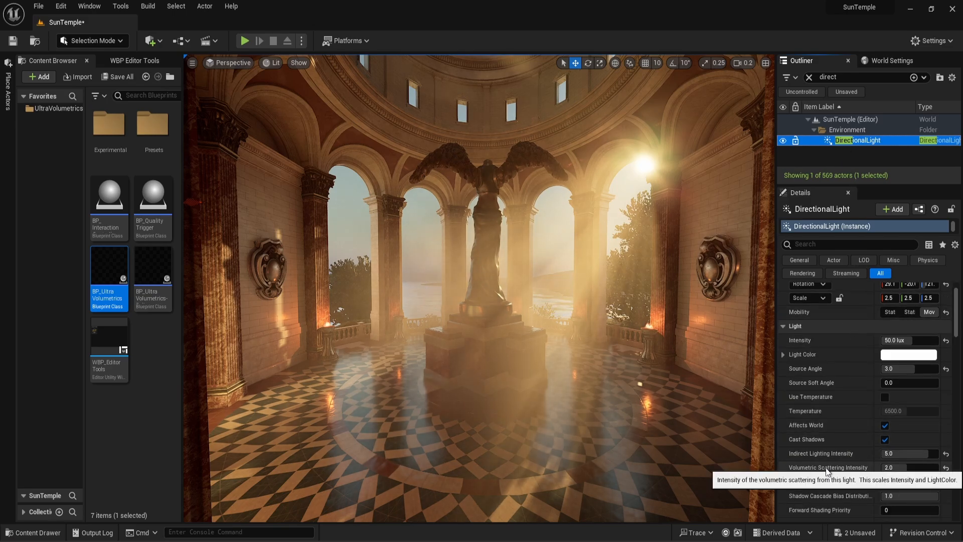
click(896, 468)
text(0.25)
key(Return)
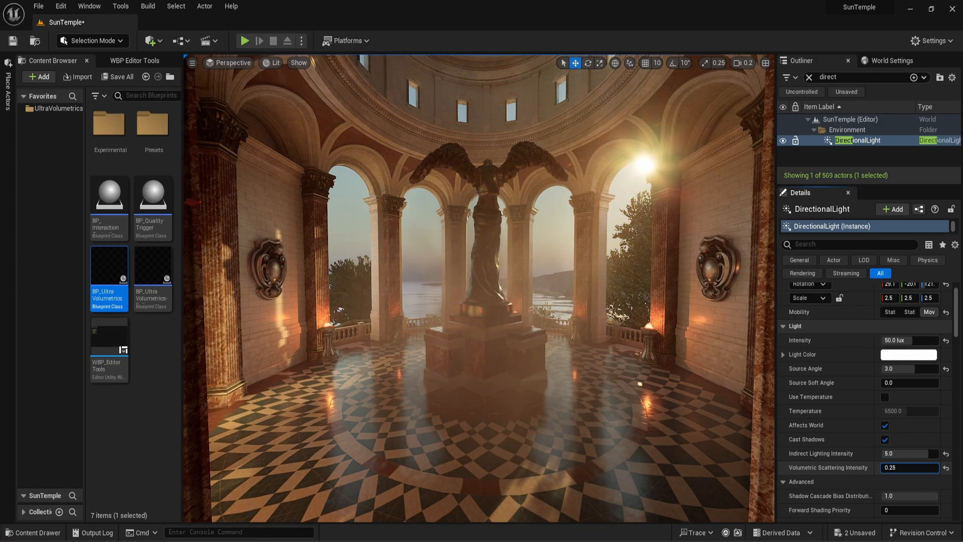
drag(886, 468, 939, 468)
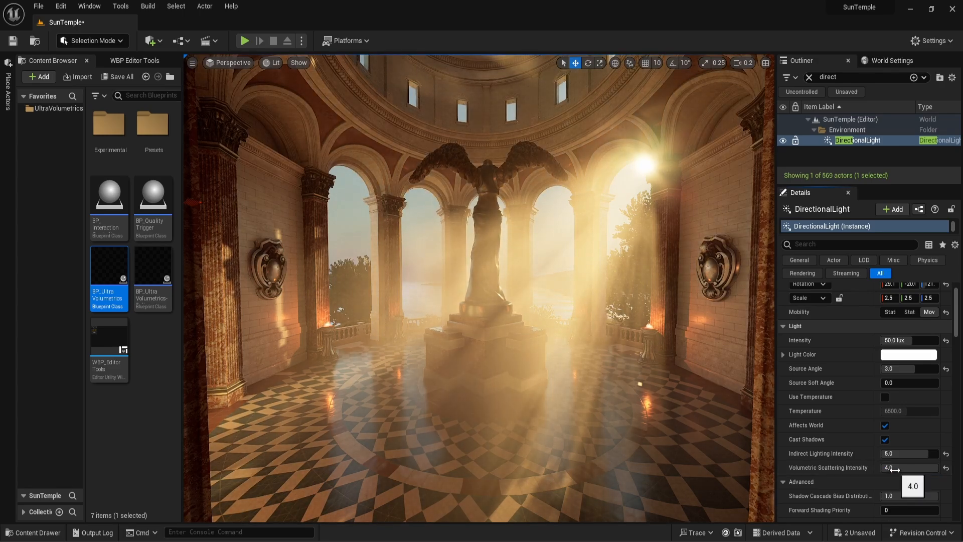
click(893, 467)
text(1.0)
key(Return)
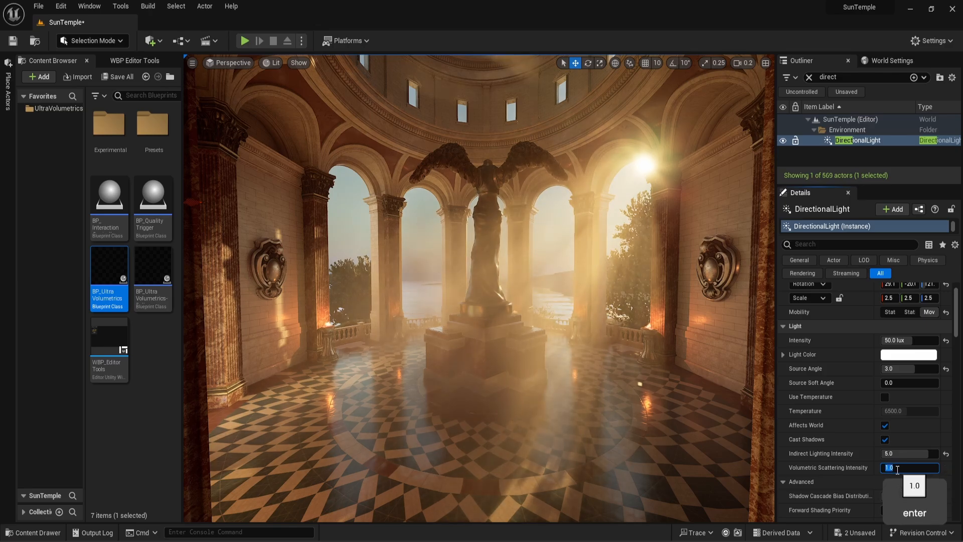
text(2.0)
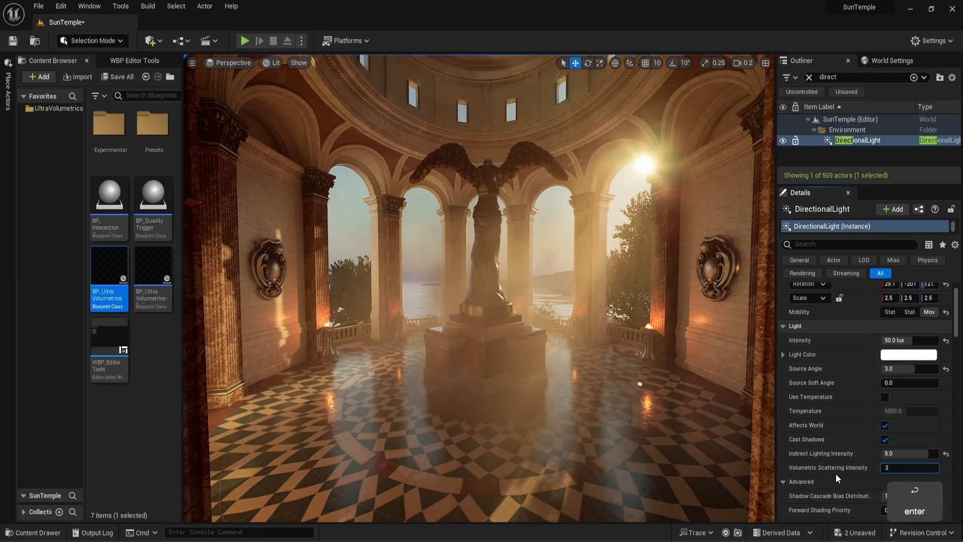
key(Return)
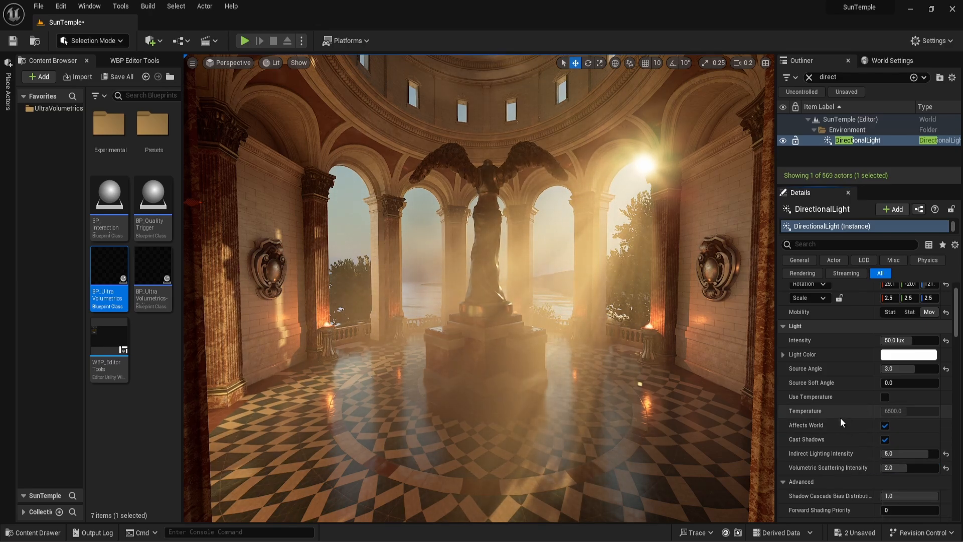
Step: Find Cast Volumetric Shadow among the DirectionalLight's advanced settings and check that it is enabled
scroll(841, 418, down, 2)
scroll(841, 410, down, 8)
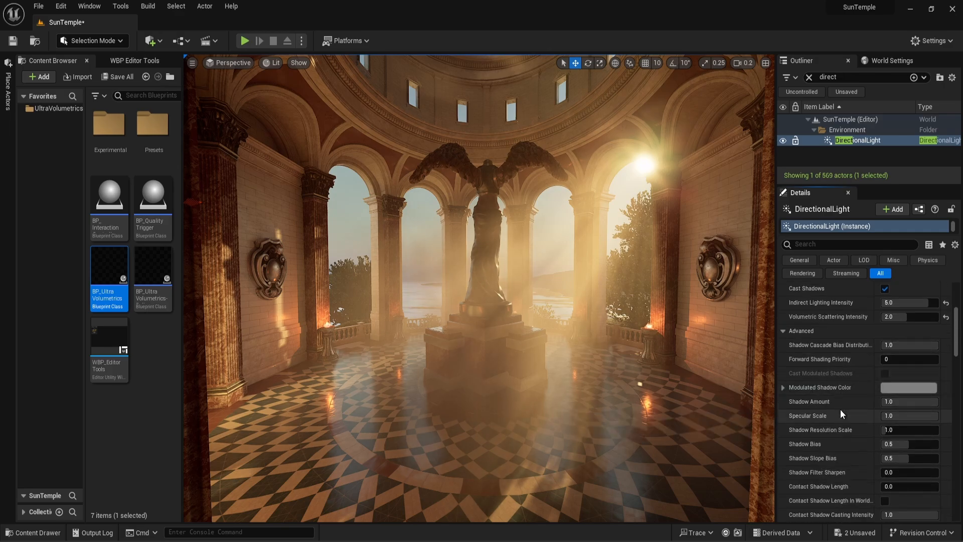
scroll(841, 410, down, 7)
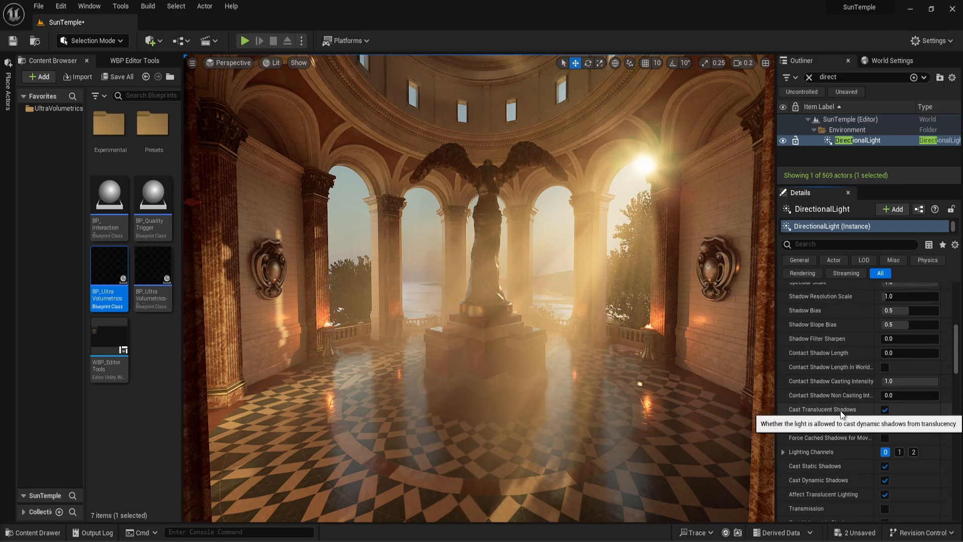
scroll(842, 417, down, 2)
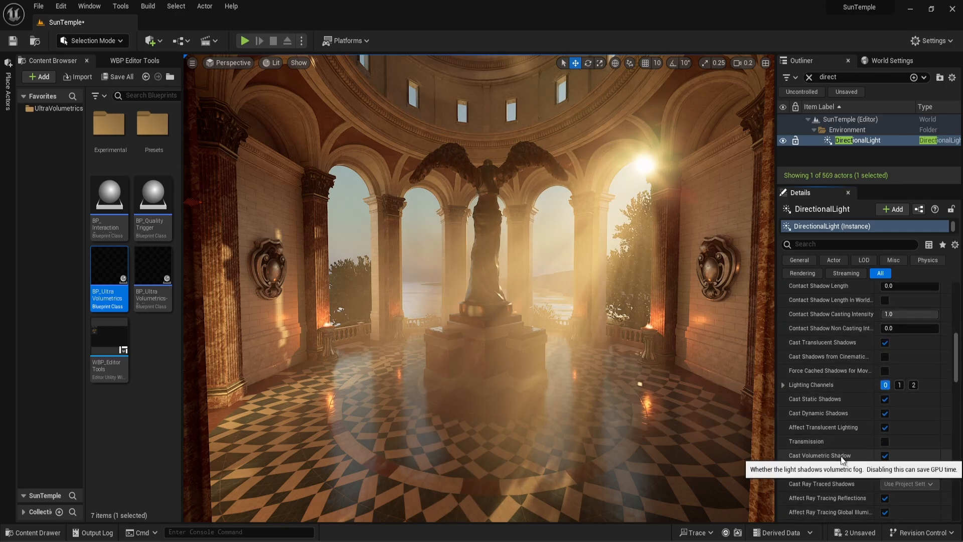
click(885, 456)
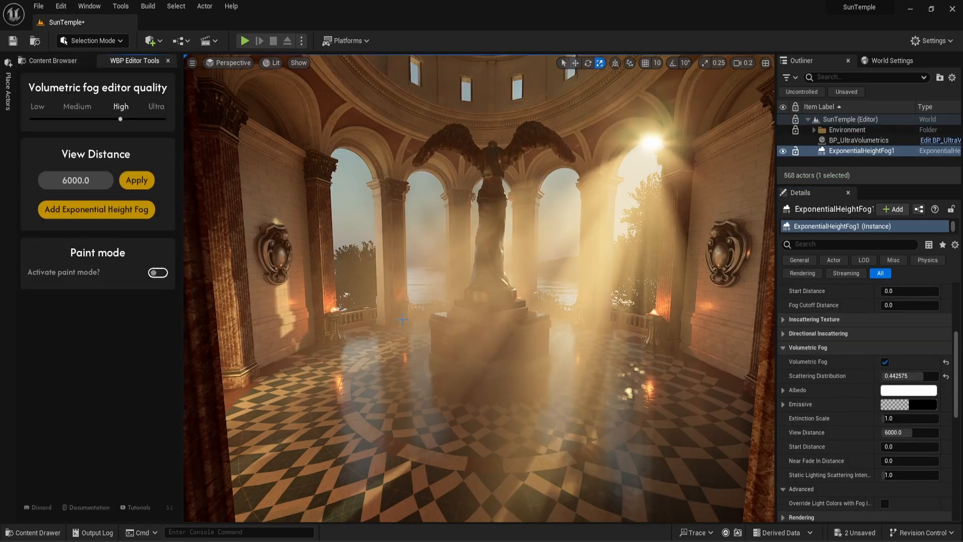
Step: Try the Medium, Low and Ultra levels of the volumetric fog editor quality, ending at High
key(F6)
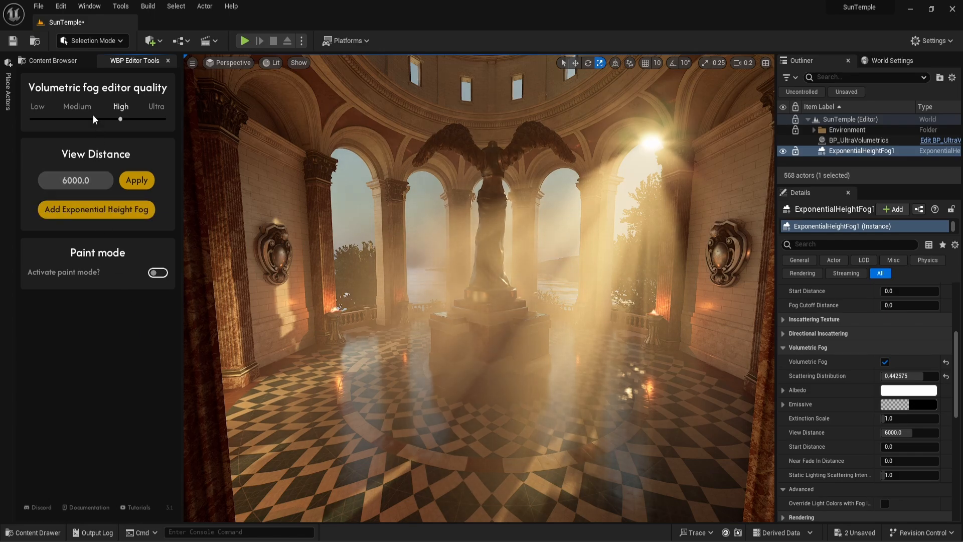
click(78, 119)
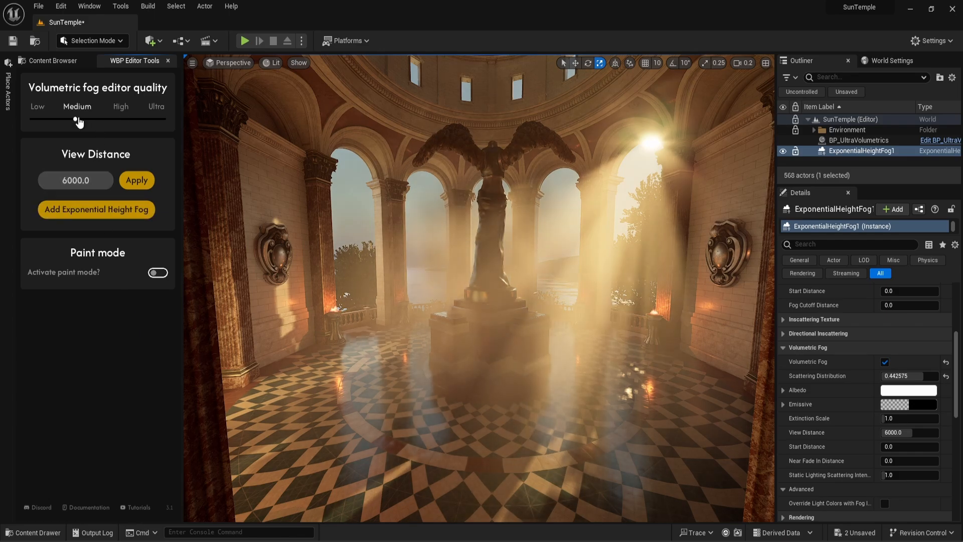
click(43, 120)
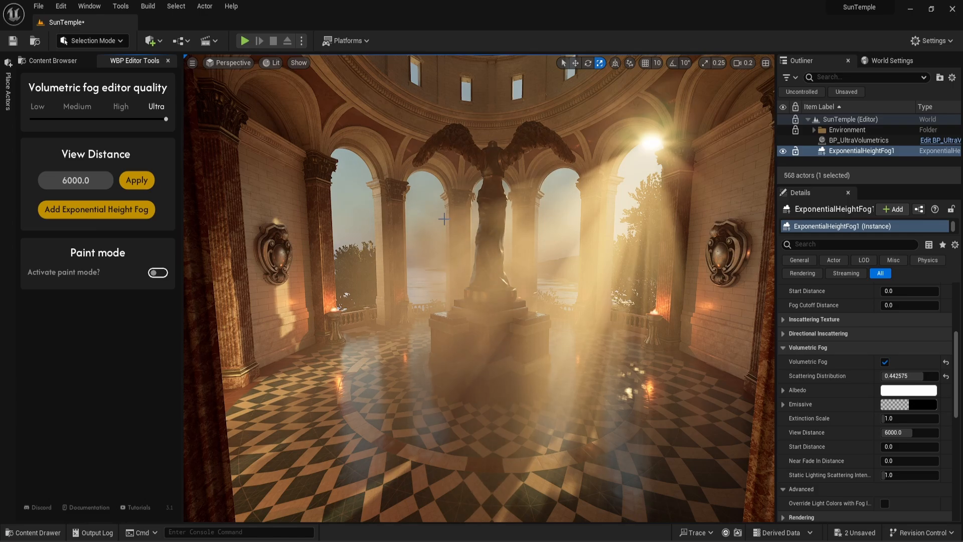
click(121, 119)
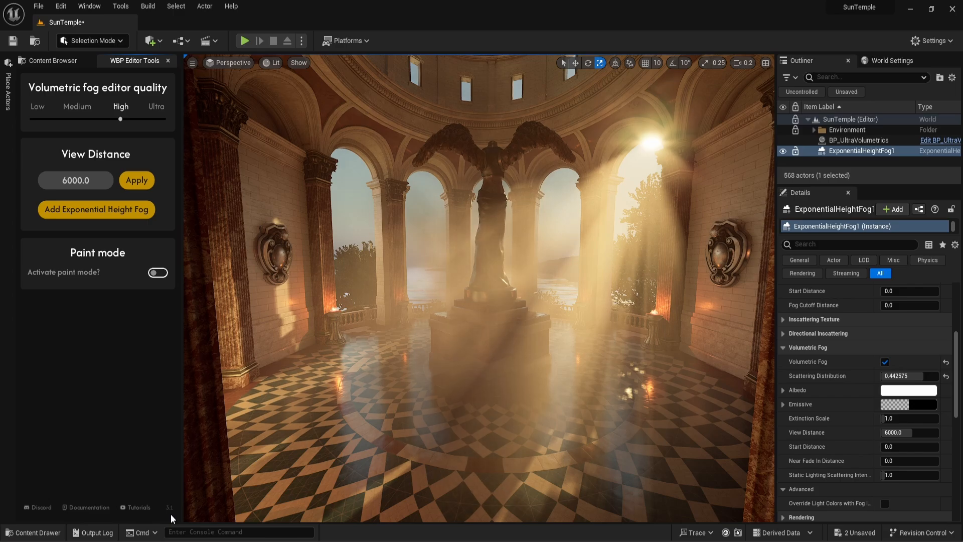
Step: Place a second BP_UltraVolumetrics actor on the floor in front of the statue
click(53, 60)
click(116, 263)
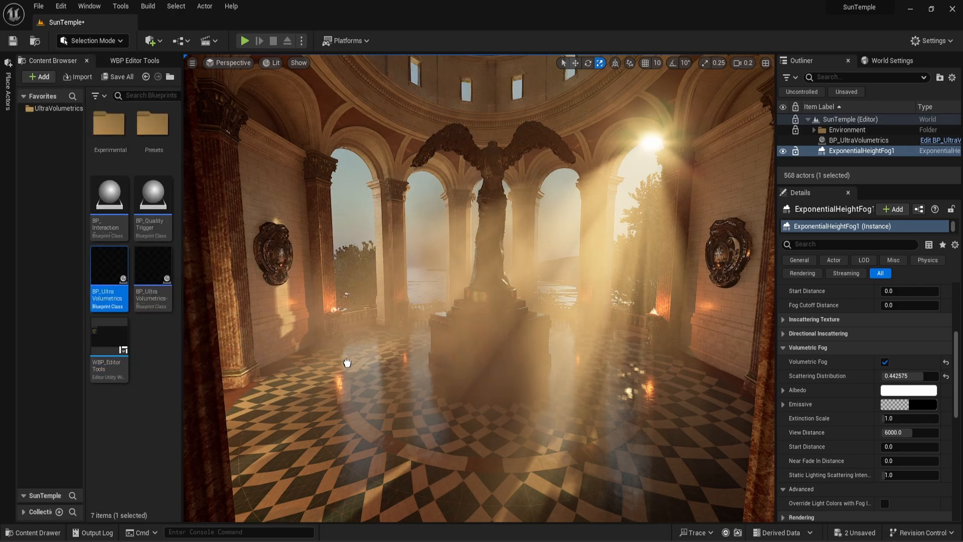
drag(475, 380, 476, 375)
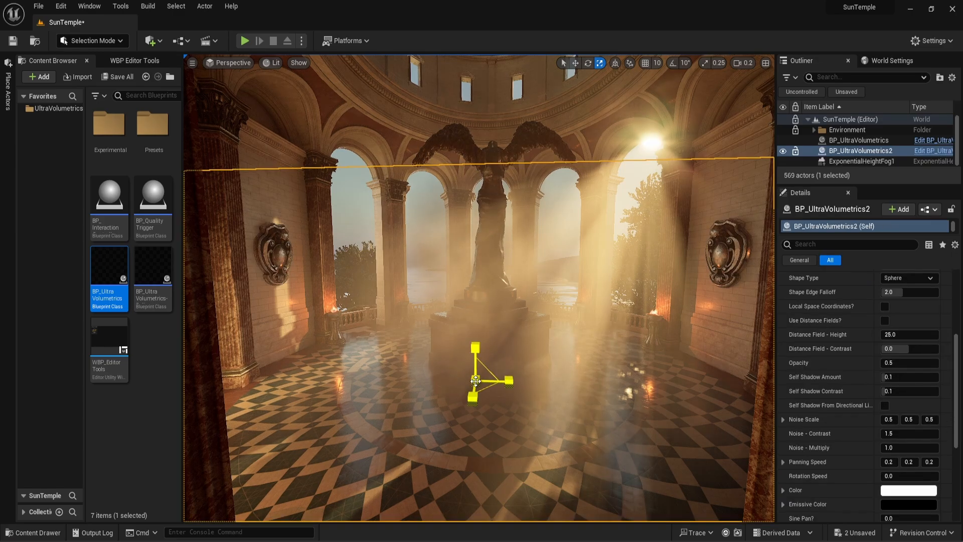
Step: Raise the BP_UltraVolumetrics2 actor into the temple's dome and view the fog in game view
key(w)
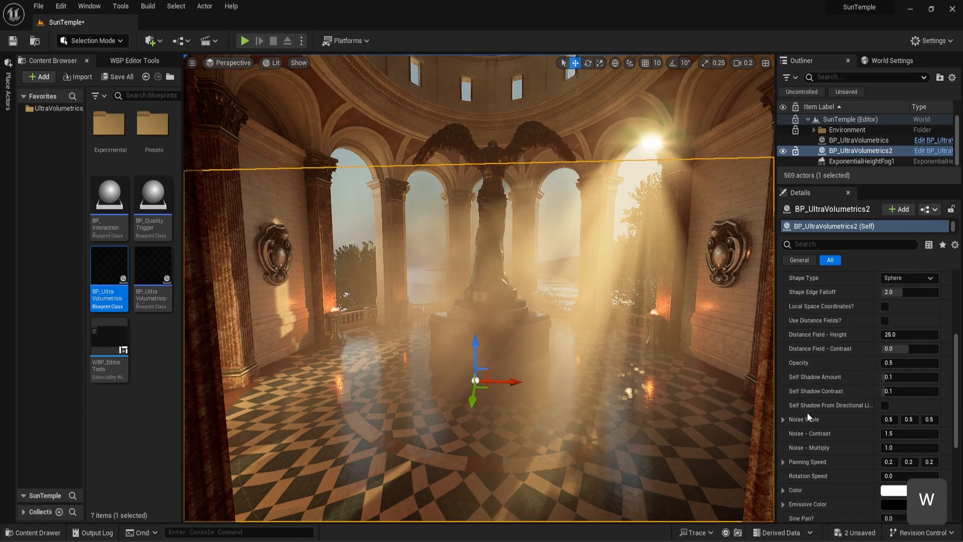
drag(475, 357, 475, 66)
right_drag(483, 155, 471, 166)
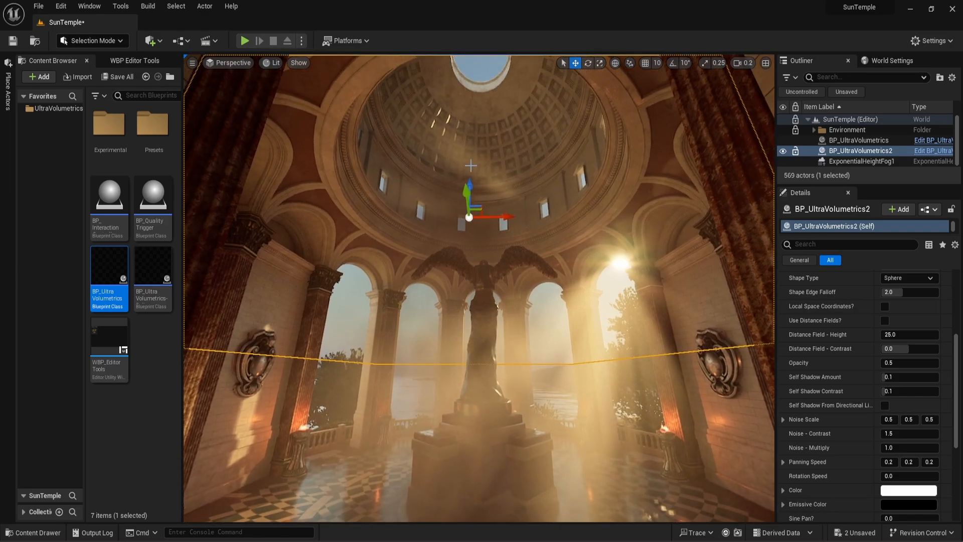
drag(469, 183, 475, 70)
key(r)
key(w)
key(g)
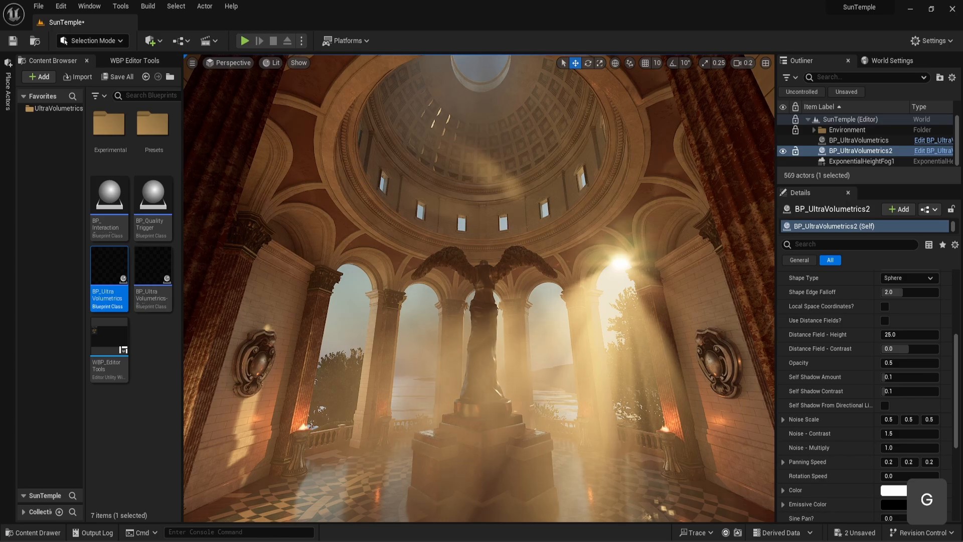
right_drag(476, 70, 476, 130)
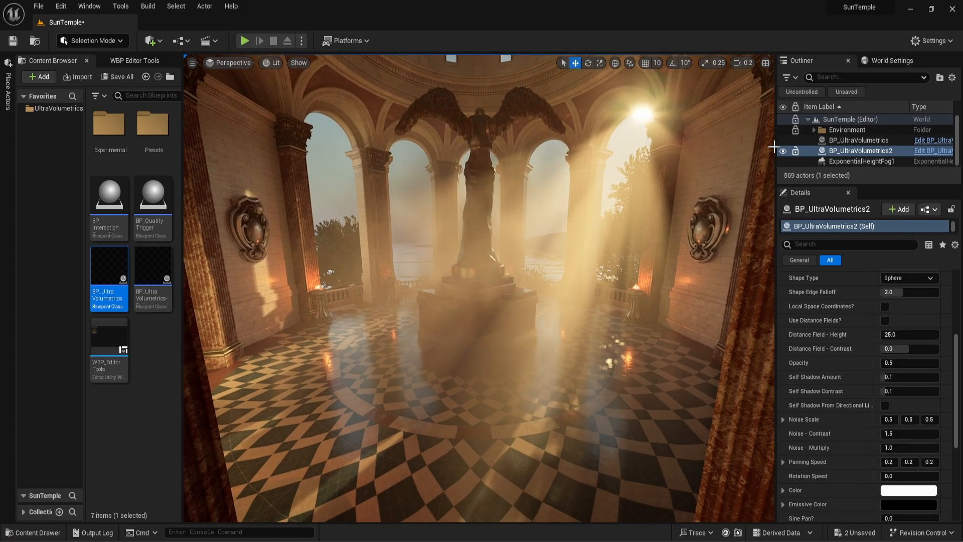
Step: Select the original BP_UltraVolumetrics actor and lower it along its vertical axis toward the temple floor
click(859, 140)
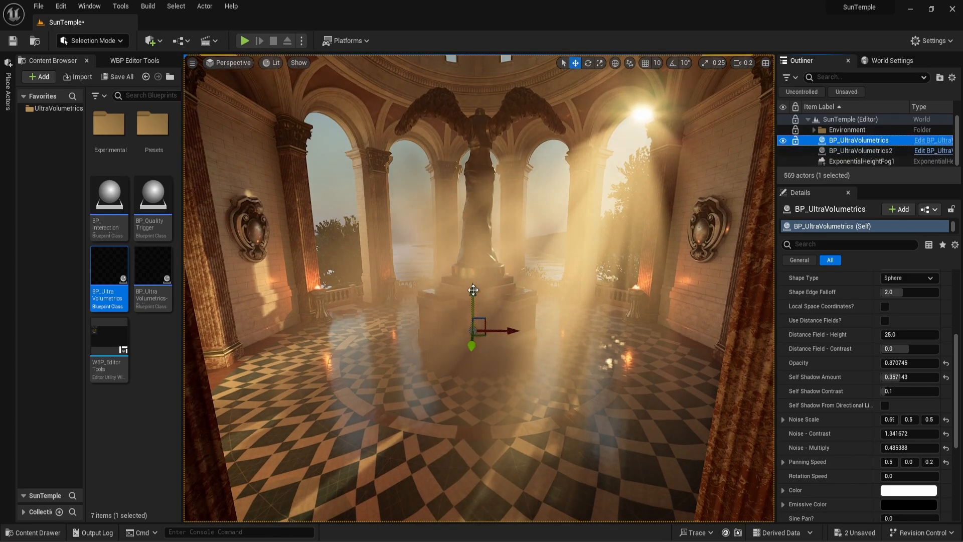
key(r)
key(w)
drag(473, 290, 471, 339)
right_drag(540, 315, 540, 340)
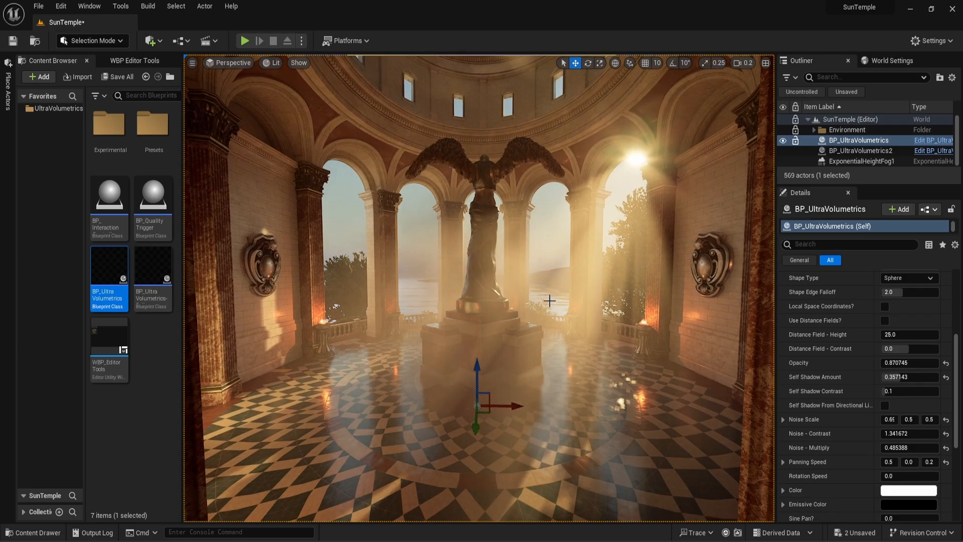
Step: Swing the sun through several directions and heights around the temple, from low behind the arches to overhead through the dome, ending low behind the statue
key(ctrl+l)
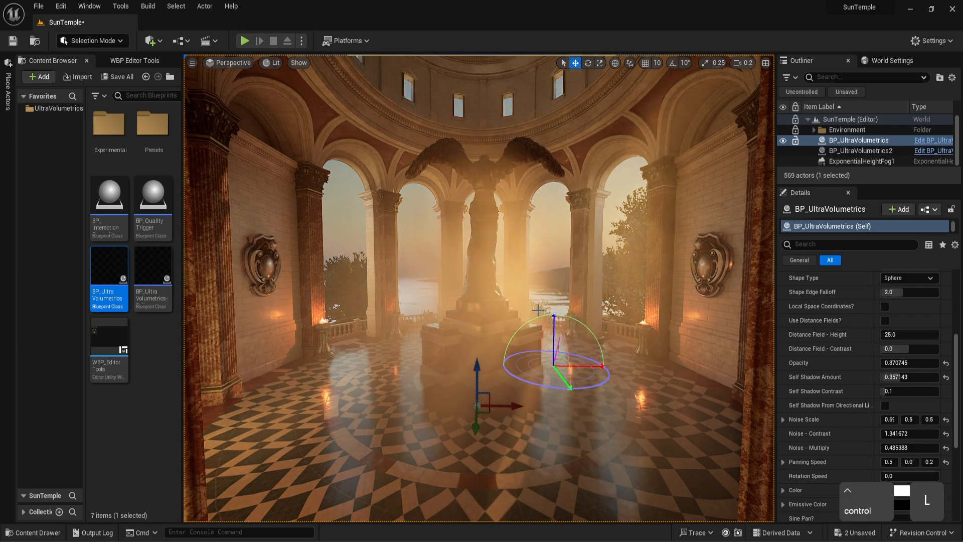
key(ctrl+l)
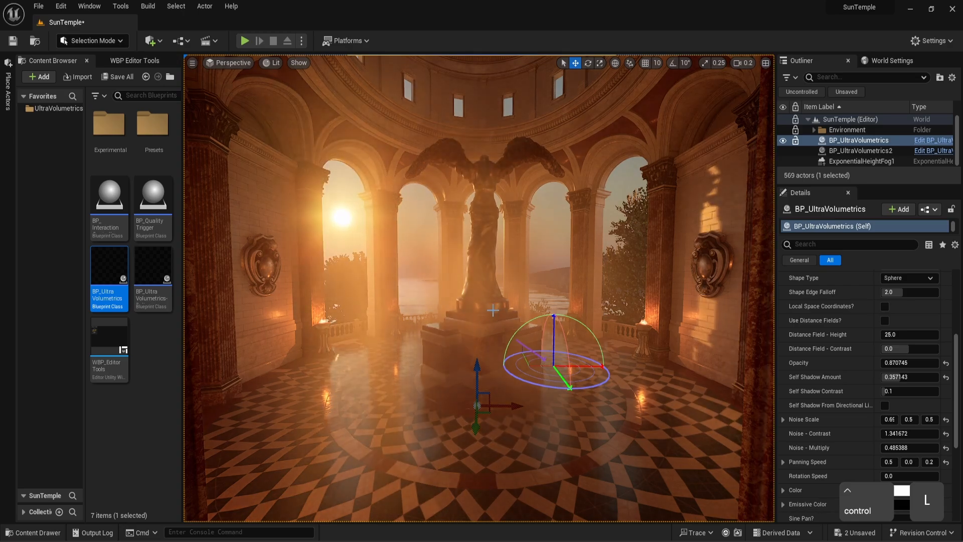
key(ctrl+l)
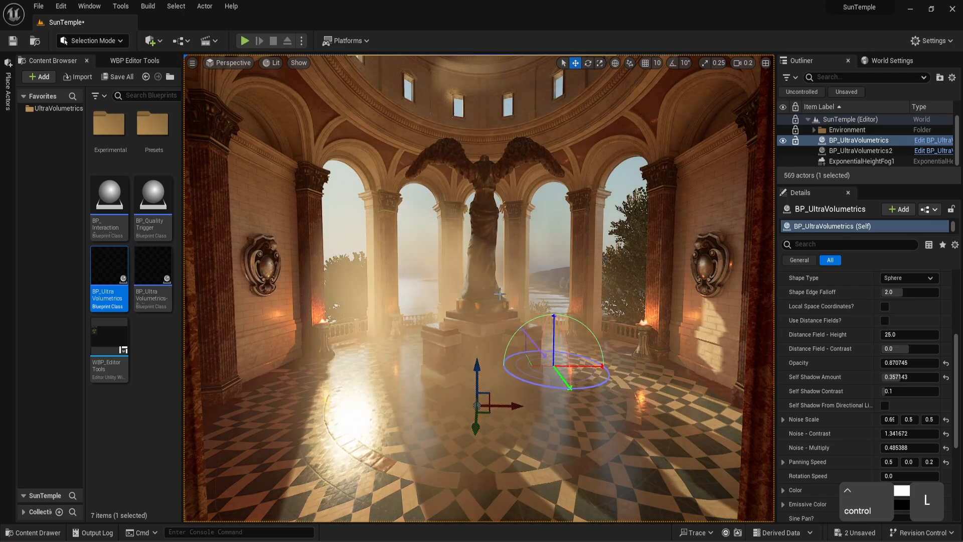
key(ctrl+l)
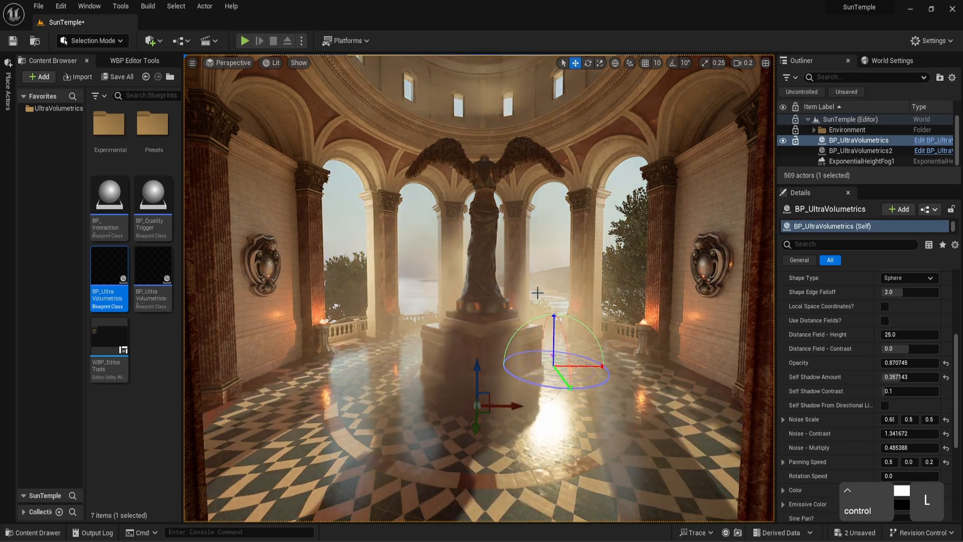
key(ctrl+l)
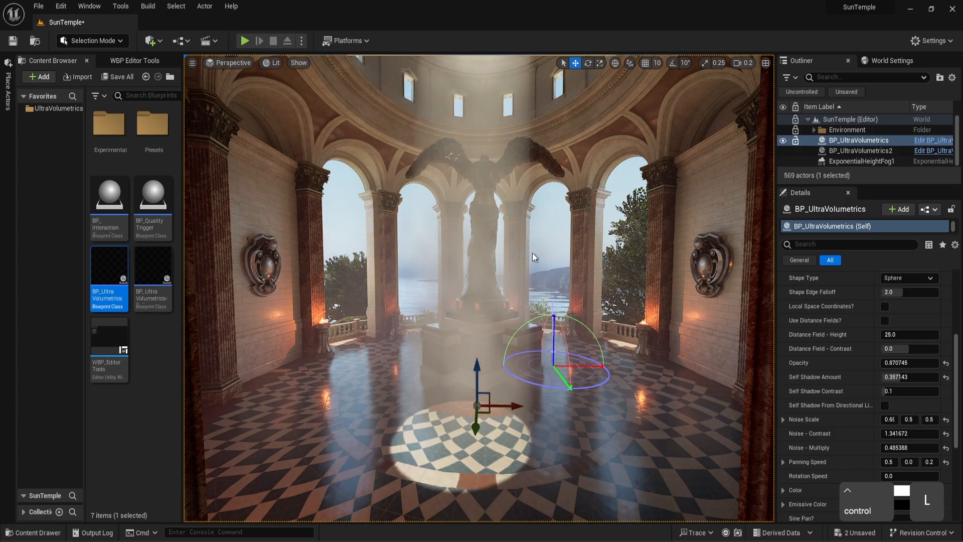
key(ctrl+l)
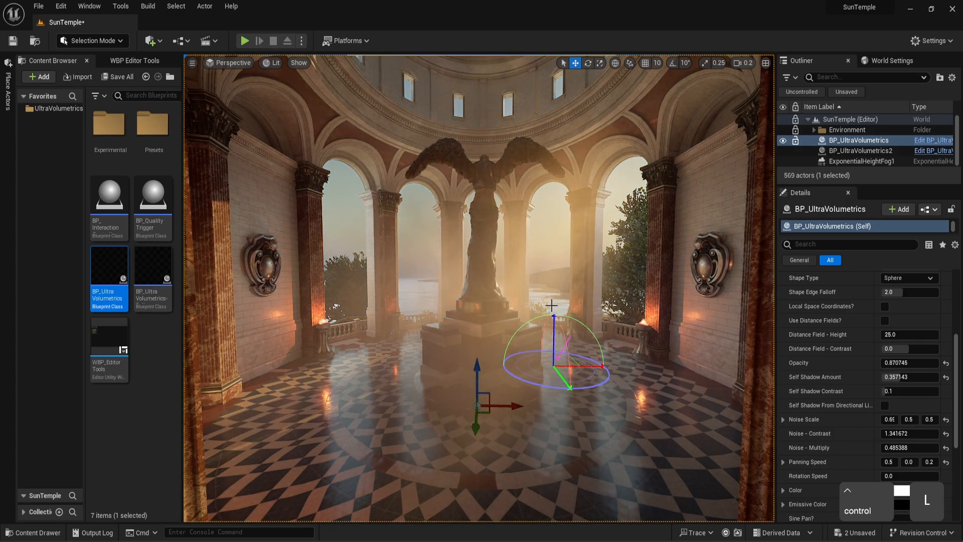
key(ctrl+l)
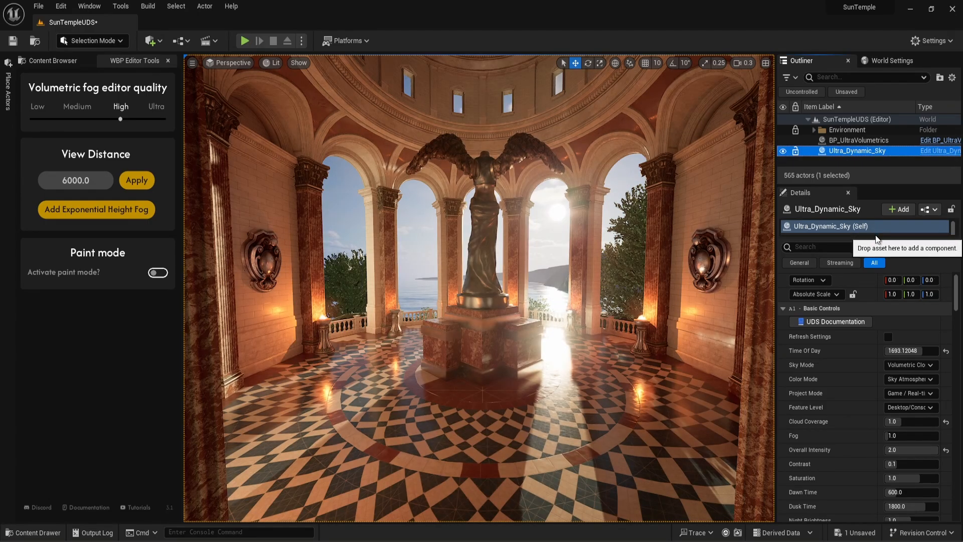
Step: Review the component list of the Ultra_Dynamic_Sky actor in the SunTempleUDS level and enable Use Volumetric Fog in its Volumetric Fog settings
drag(874, 234, 874, 350)
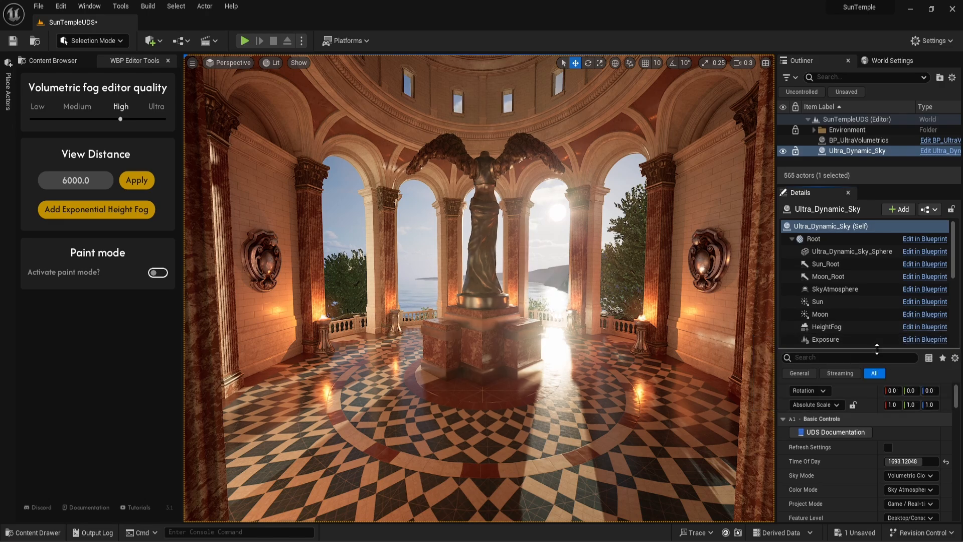
drag(877, 349, 876, 235)
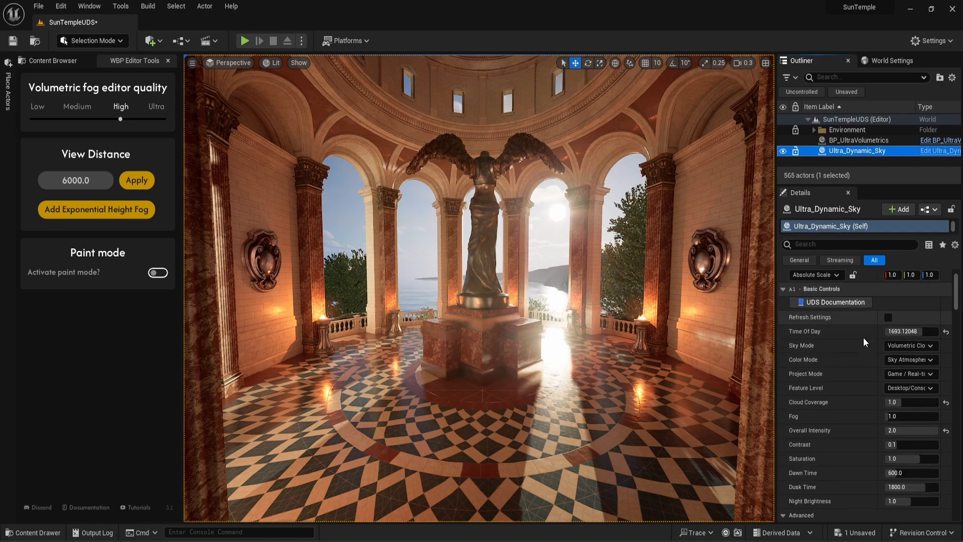
scroll(863, 337, down, 10)
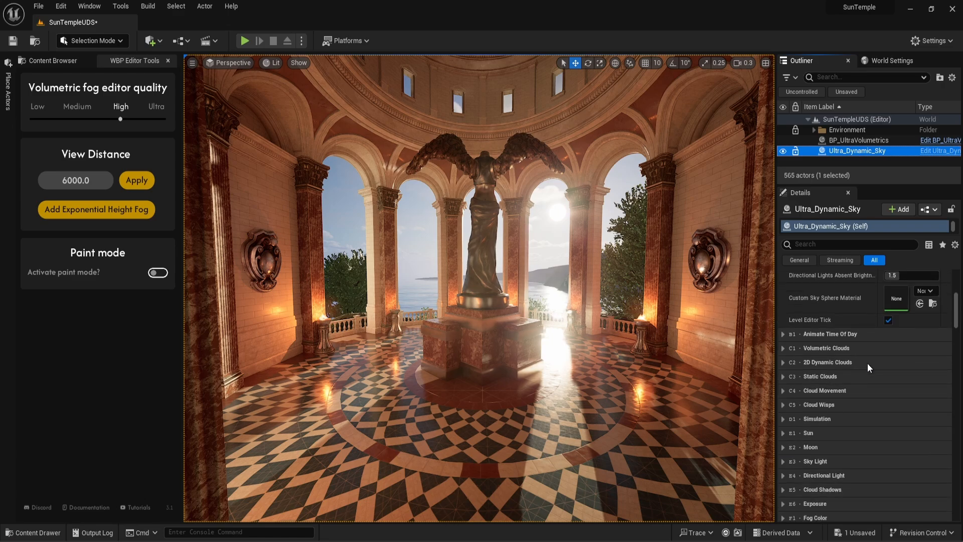
scroll(868, 363, down, 8)
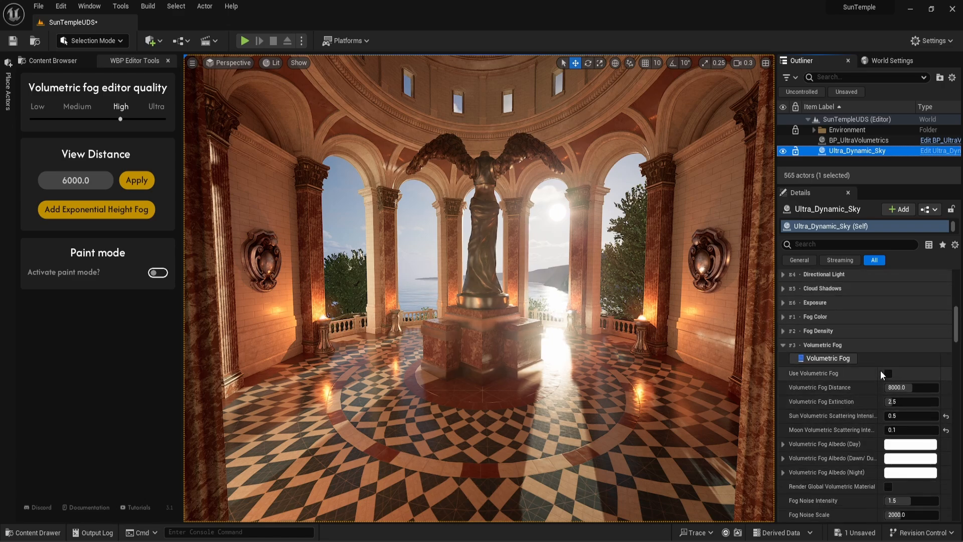
click(888, 375)
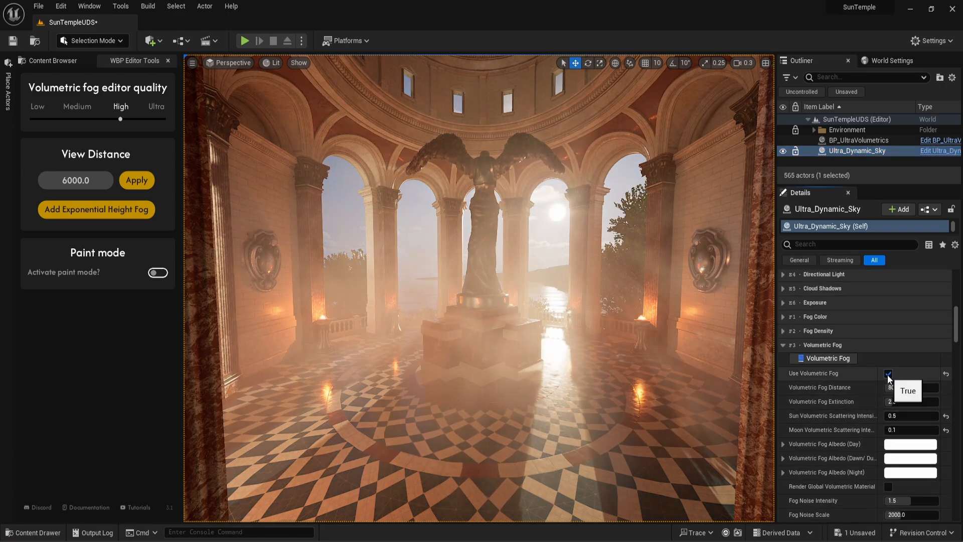